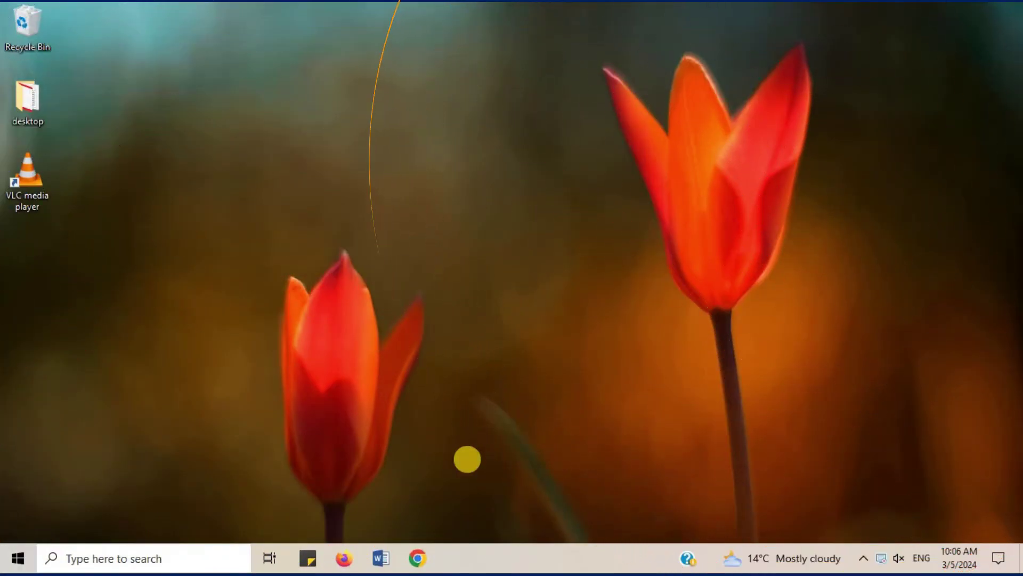
Launch Word and open 'Research Topic' from the Recent files list
{"action": "left_click", "coordinate": [382, 558]}
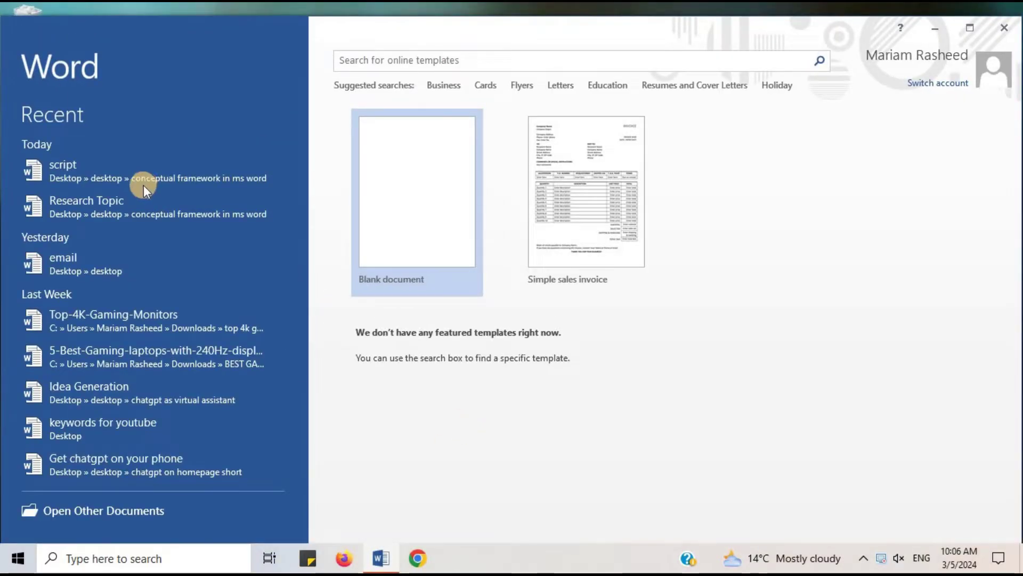
{"action": "left_click", "coordinate": [138, 217]}
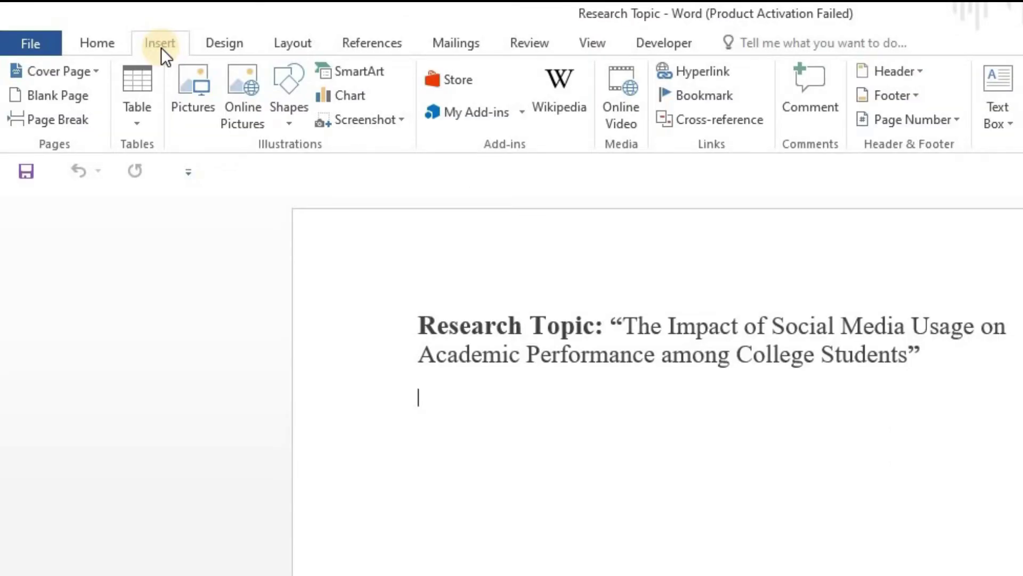
Draw a rectangle shape below the 'Research Topic' heading and bring up its context menu
{"action": "left_click", "coordinate": [286, 129]}
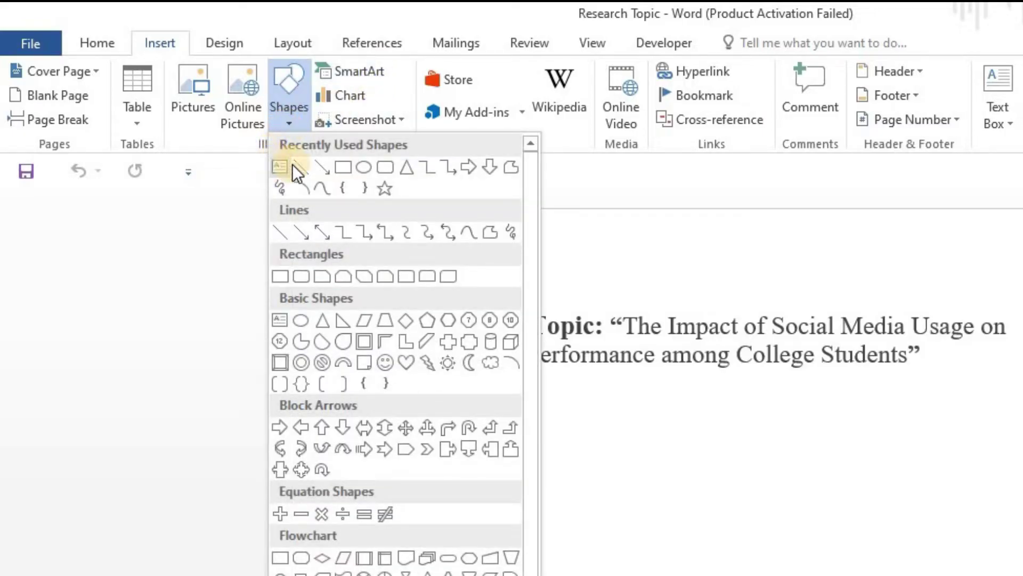
{"action": "left_click", "coordinate": [347, 174]}
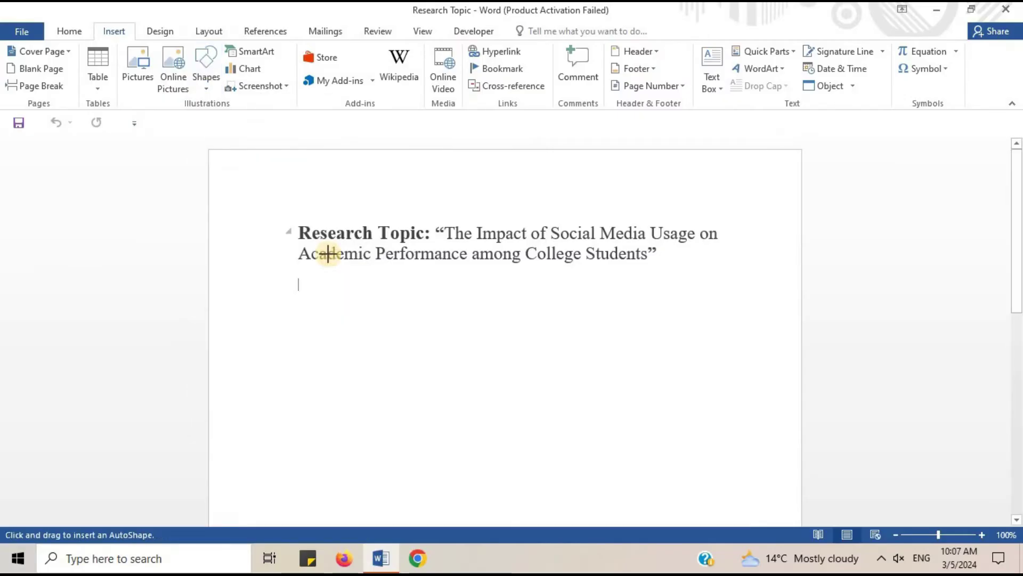
{"action": "mouse_move", "coordinate": [285, 353]}
{"action": "left_mouse_down"}
{"action": "mouse_move", "coordinate": [450, 414]}
{"action": "mouse_move", "coordinate": [407, 410]}
{"action": "mouse_move", "coordinate": [416, 413]}
{"action": "left_mouse_up"}
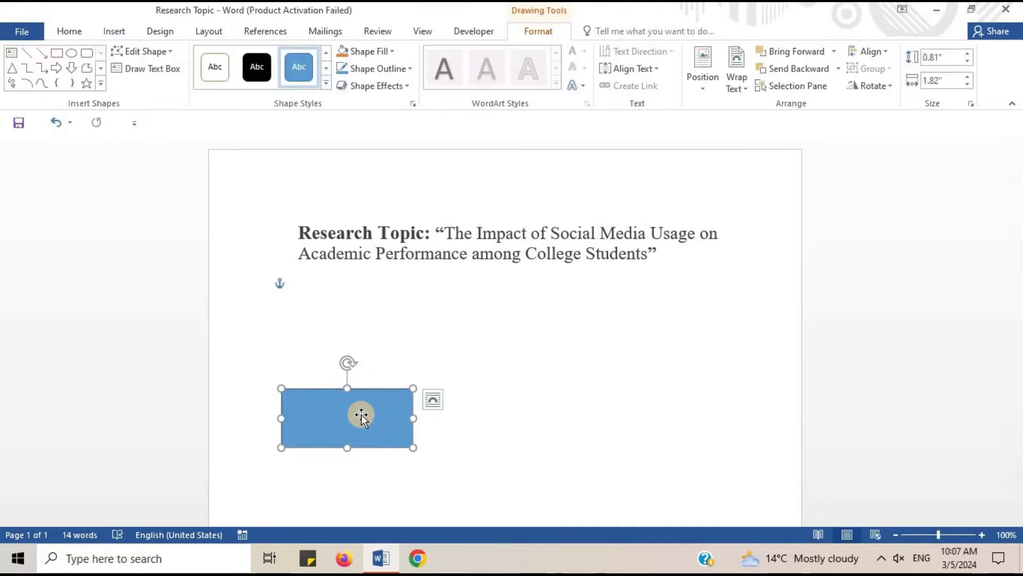
{"action": "right_click", "coordinate": [361, 416]}
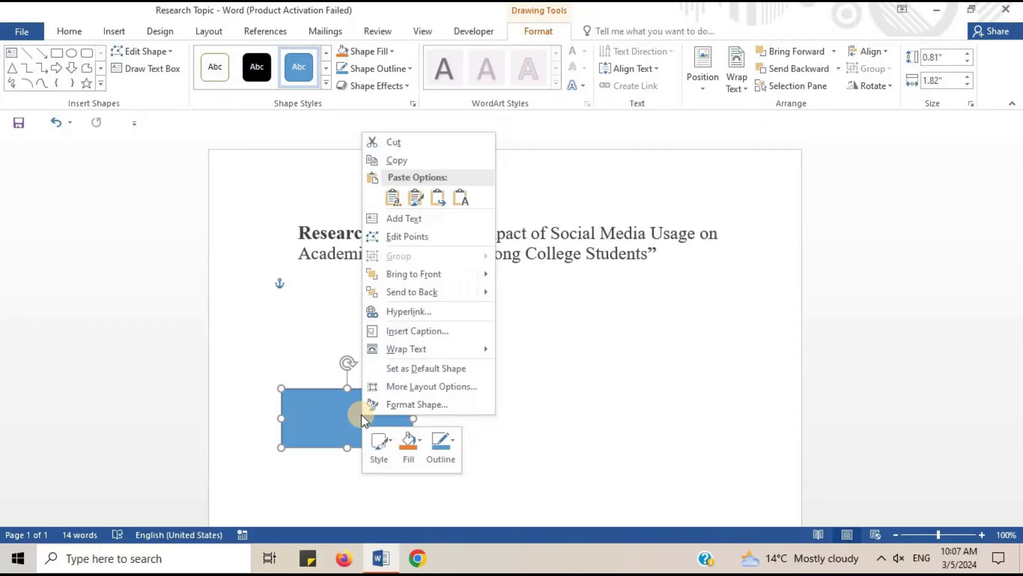
Add the text 'Social Media Usage' inside the rectangle and select it
{"action": "left_click", "coordinate": [469, 215]}
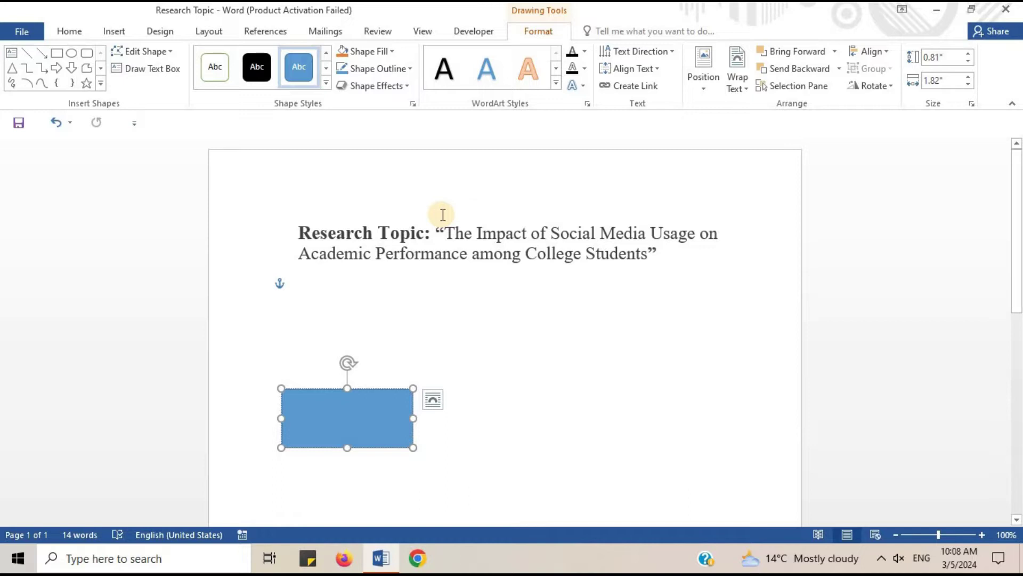
{"action": "type", "text": "So"}
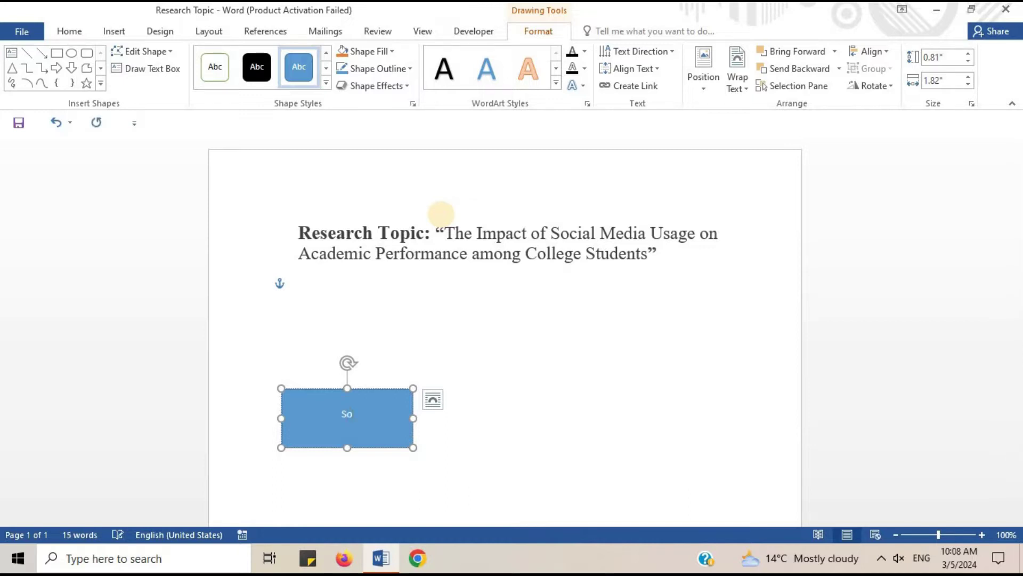
{"action": "type", "text": "cial Media"}
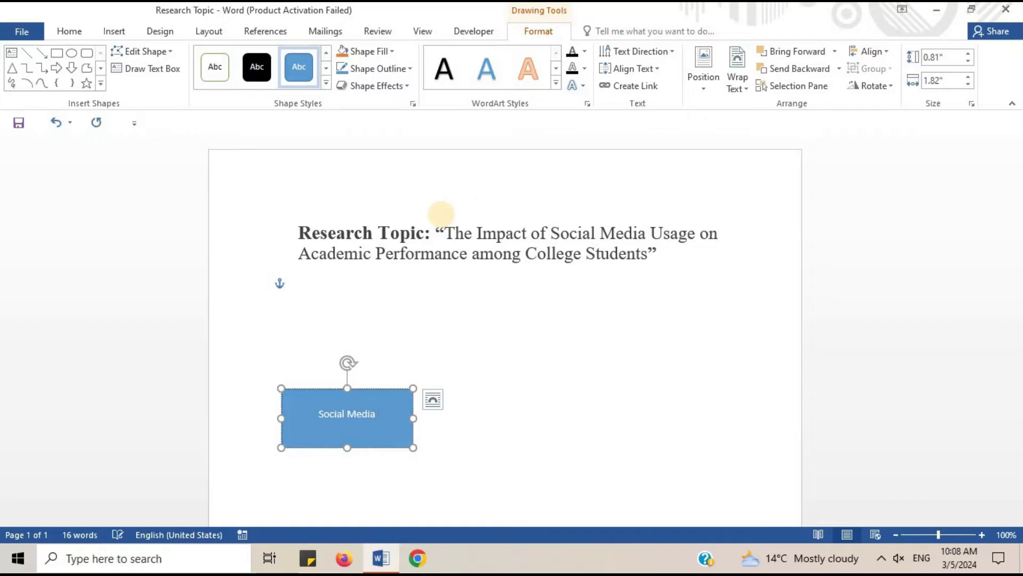
{"action": "type", "text": " Usage"}
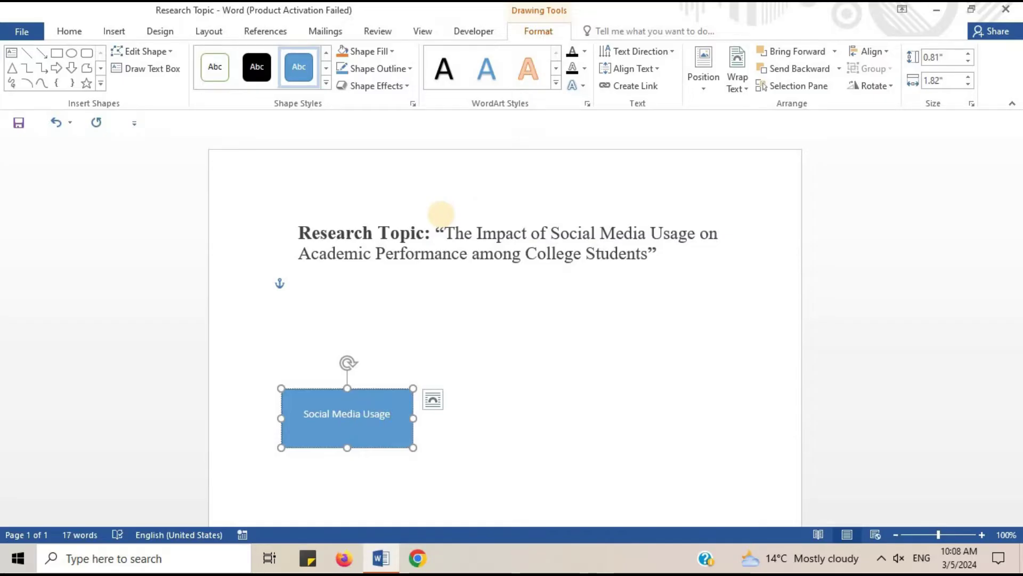
{"action": "left_click", "coordinate": [299, 415]}
{"action": "left_click_drag", "start_coordinate": [298, 414], "coordinate": [314, 433]}
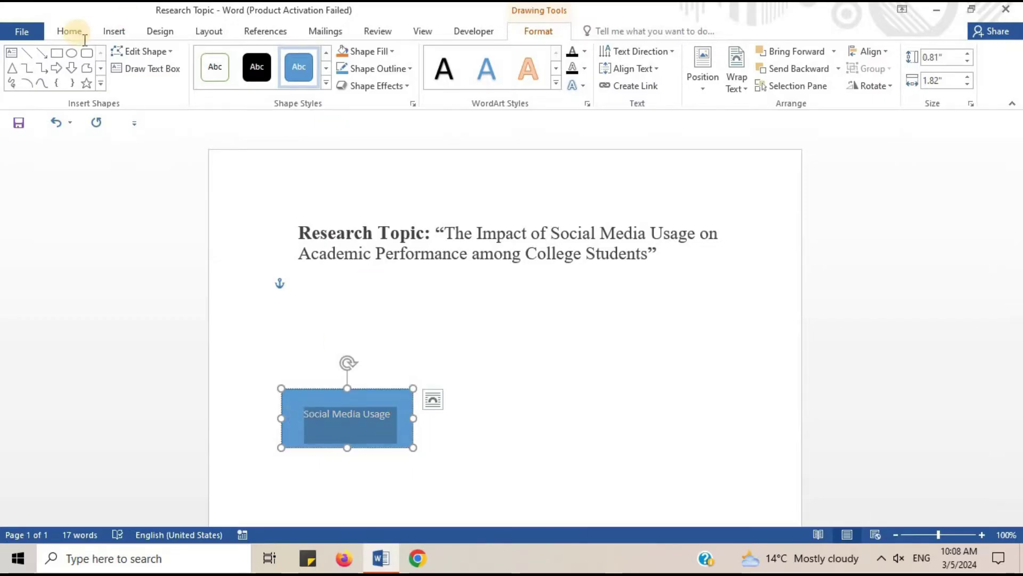
Grow the label to 14 pt and make it bold
{"action": "left_click", "coordinate": [77, 35]}
{"action": "left_click", "coordinate": [233, 57]}
{"action": "left_click", "coordinate": [238, 59]}
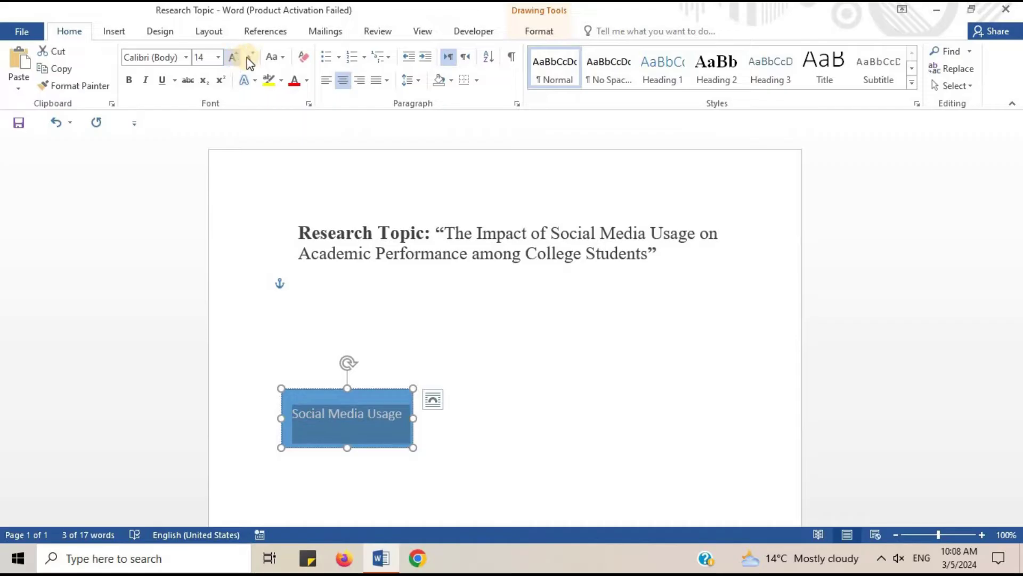
{"action": "left_click", "coordinate": [129, 80]}
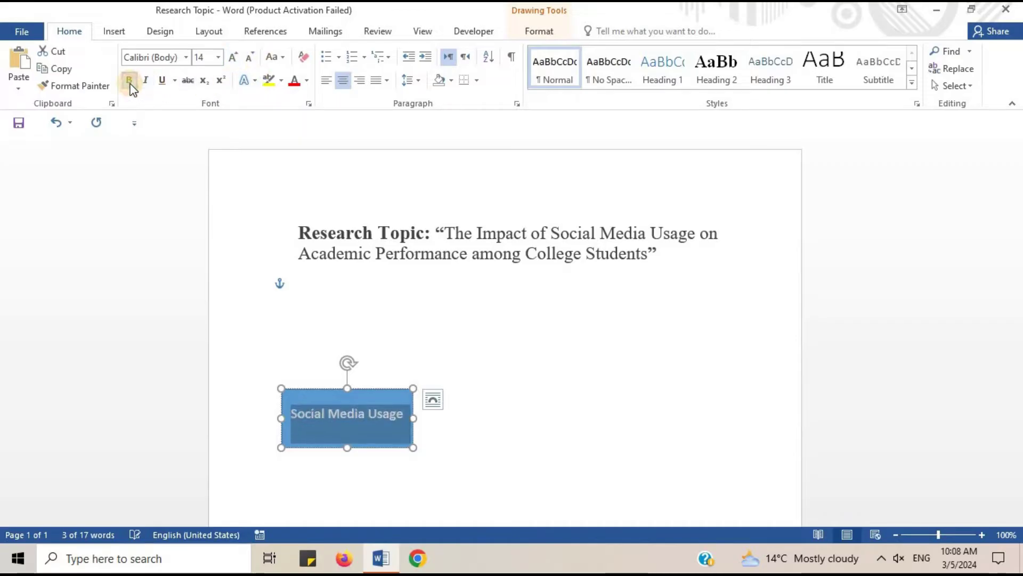
{"action": "left_click", "coordinate": [493, 429]}
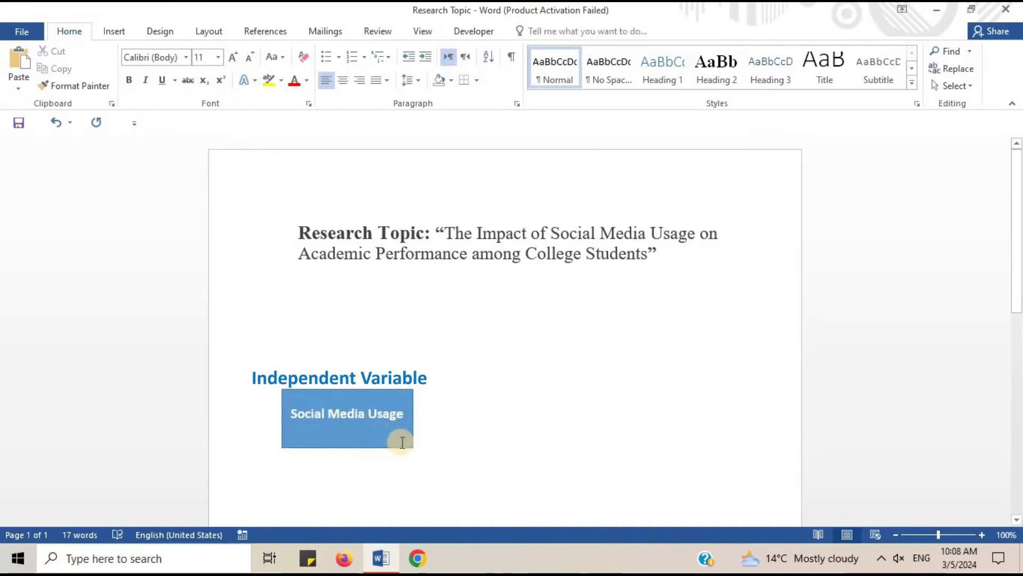
{"action": "left_click", "coordinate": [347, 408]}
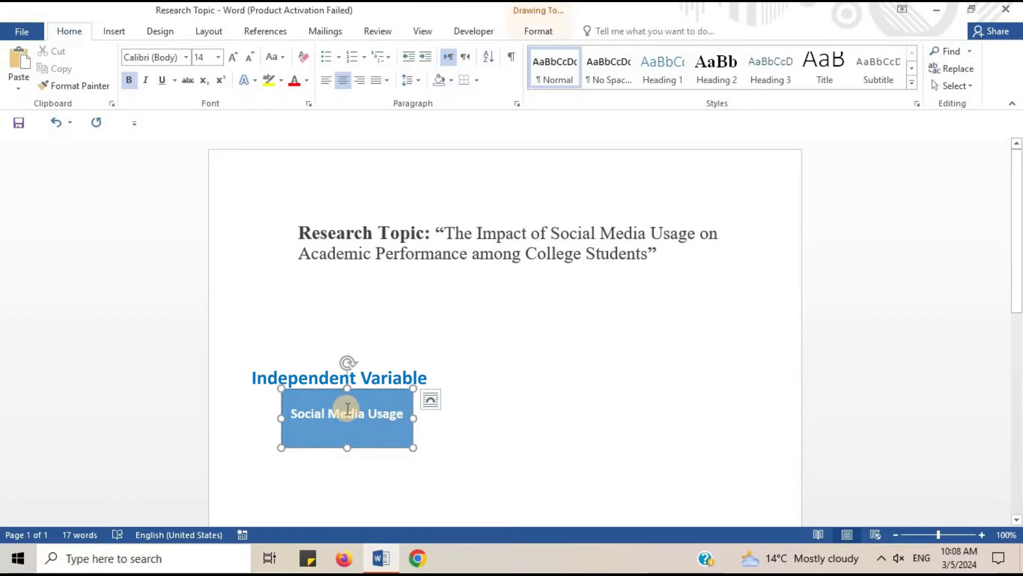
{"action": "left_click", "coordinate": [442, 430]}
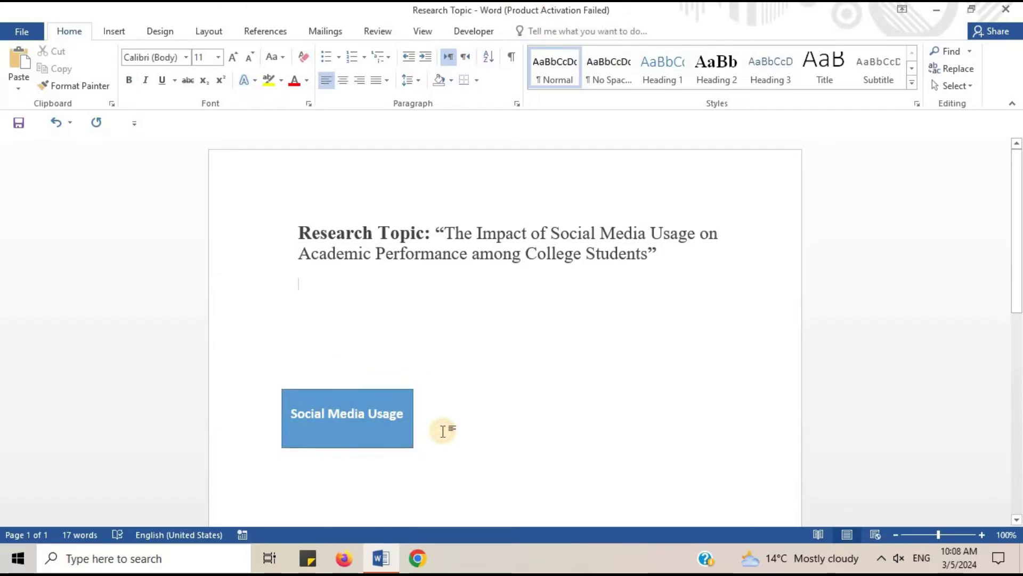
Copy the Social Media Usage box and move the duplicate to the right side
{"action": "left_click", "coordinate": [350, 394]}
{"action": "left_click", "coordinate": [60, 69]}
{"action": "left_click", "coordinate": [19, 63]}
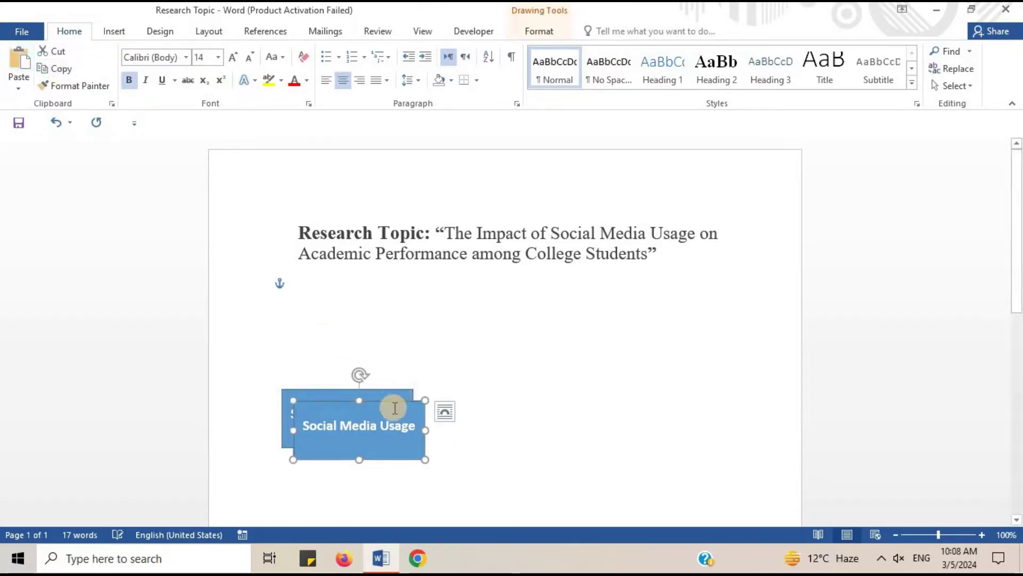
{"action": "left_click_drag", "start_coordinate": [402, 406], "coordinate": [778, 389]}
{"action": "left_click", "coordinate": [815, 408]}
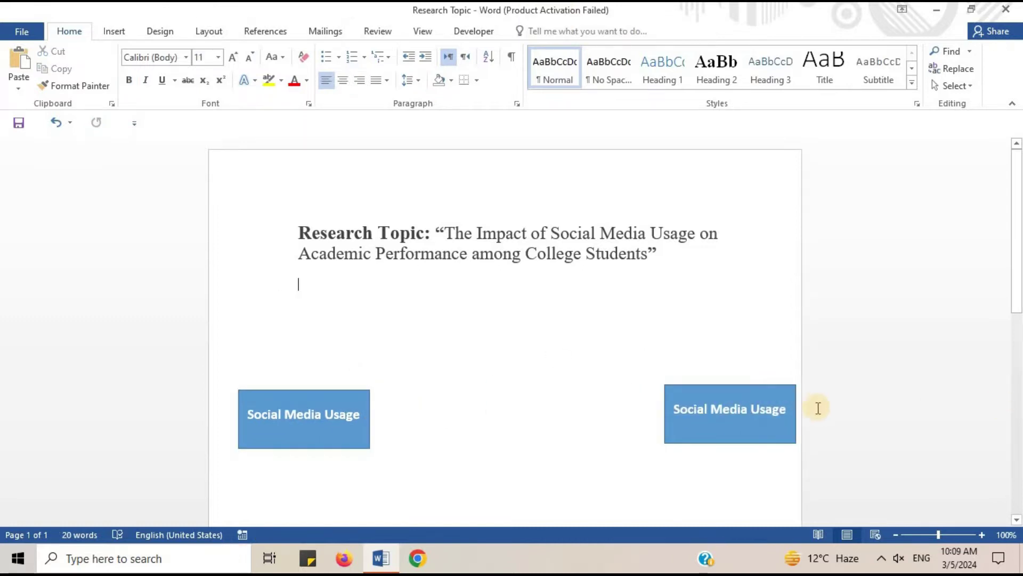
Relabel the duplicate 'Academic Performance' and nudge it level with the first box
{"action": "left_click", "coordinate": [784, 413]}
{"action": "key", "text": "BackSpace"}
{"action": "key", "text": "BackSpace"}
{"action": "key", "text": "BackSpace"}
{"action": "key", "text": "BackSpace"}
{"action": "key", "text": "BackSpace"}
{"action": "key", "text": "BackSpace"}
{"action": "key", "text": "BackSpace"}
{"action": "key", "text": "BackSpace"}
{"action": "key", "text": "BackSpace"}
{"action": "key", "text": "BackSpace"}
{"action": "key", "text": "BackSpace"}
{"action": "key", "text": "BackSpace"}
{"action": "key", "text": "BackSpace"}
{"action": "key", "text": "BackSpace"}
{"action": "key", "text": "BackSpace"}
{"action": "key", "text": "BackSpace"}
{"action": "key", "text": "BackSpace"}
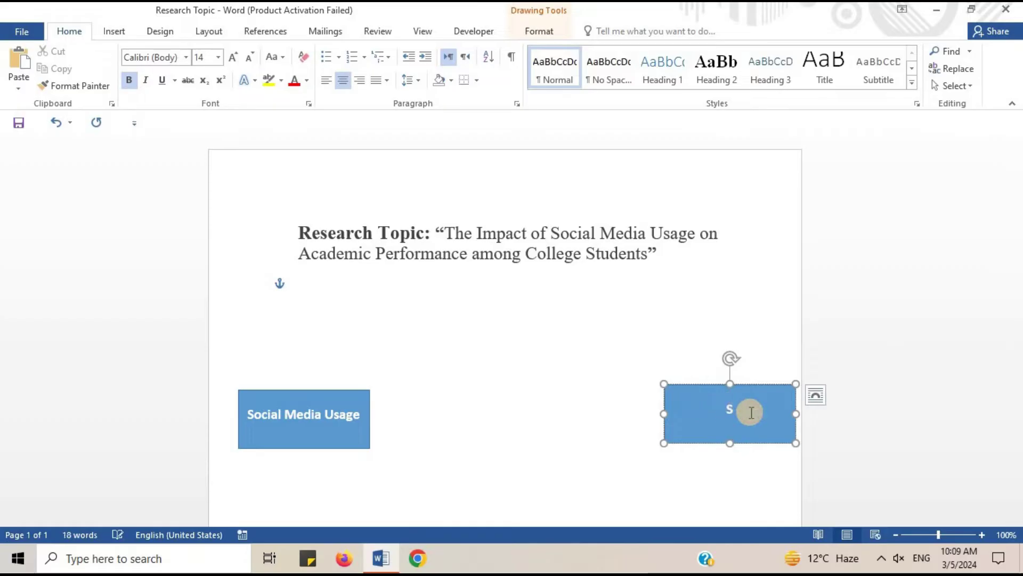
{"action": "type", "text": "Academic Performance"}
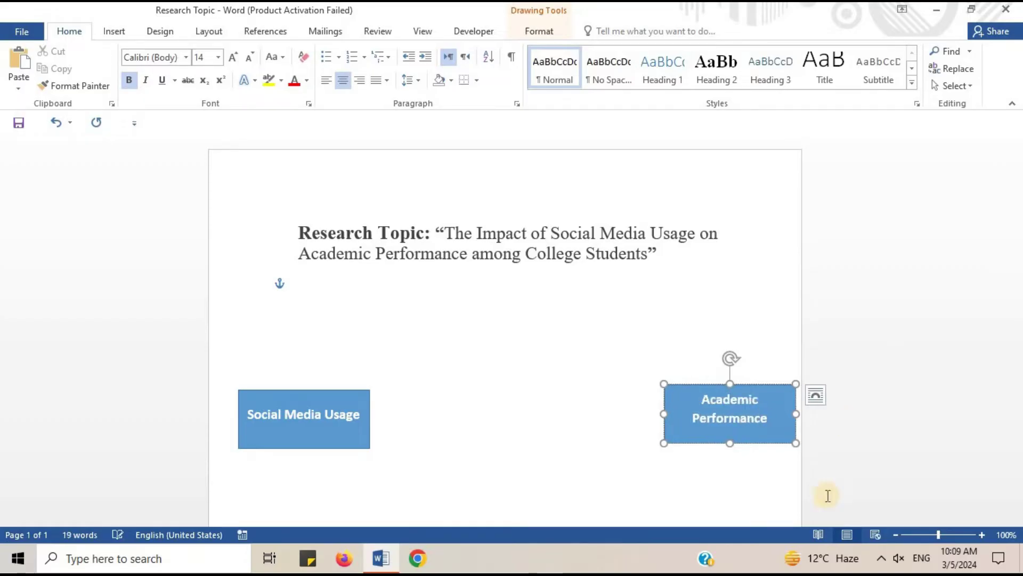
{"action": "left_click", "coordinate": [740, 484]}
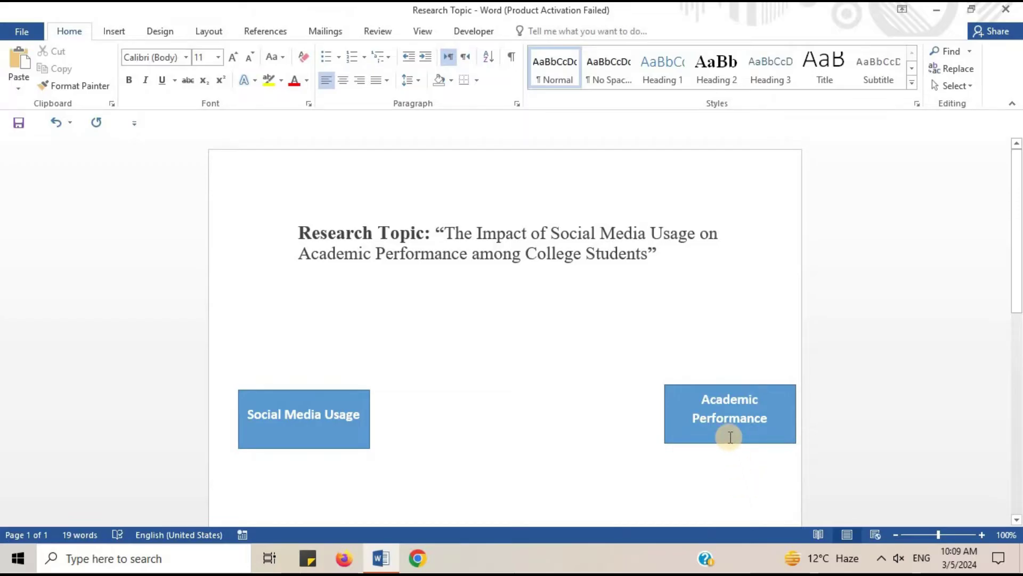
{"action": "left_click_drag", "start_coordinate": [726, 434], "coordinate": [725, 439]}
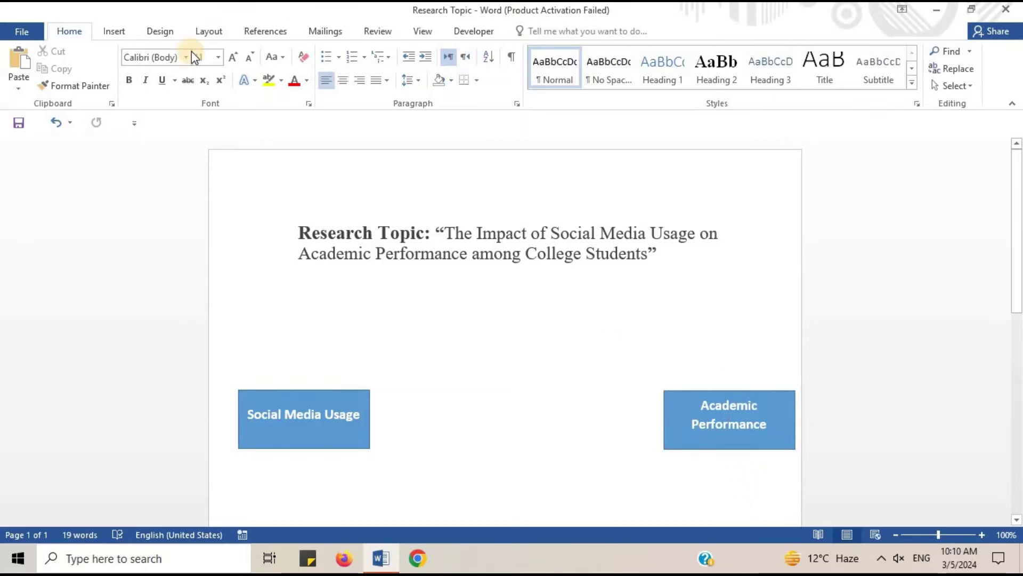
{"action": "left_click", "coordinate": [114, 31]}
Draw a black straight line from Social Media Usage to Academic Performance
{"action": "left_click", "coordinate": [210, 86]}
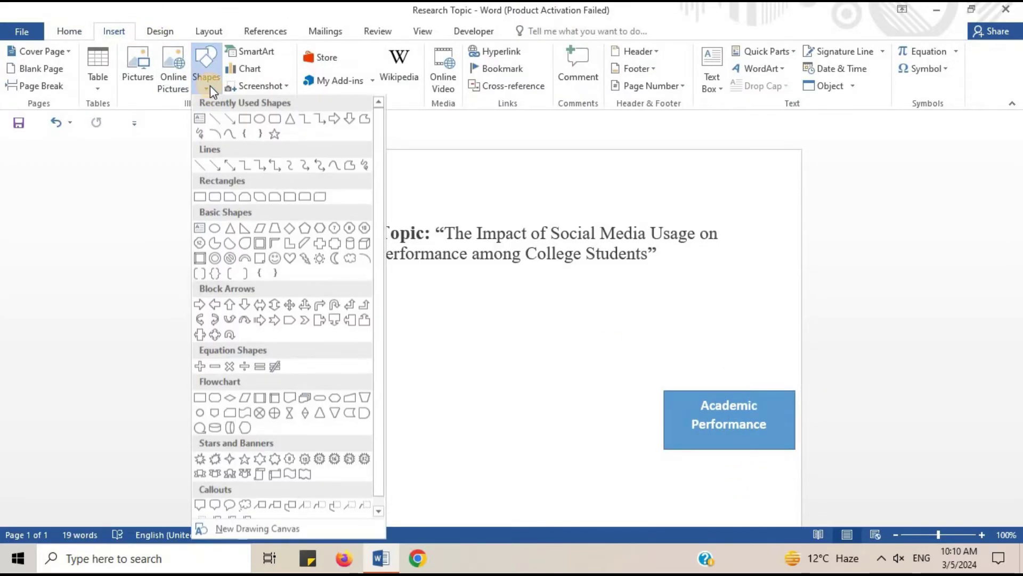
{"action": "left_click", "coordinate": [216, 120]}
{"action": "mouse_move", "coordinate": [369, 416]}
{"action": "left_mouse_down"}
{"action": "mouse_move", "coordinate": [678, 421]}
{"action": "mouse_move", "coordinate": [664, 417]}
{"action": "left_mouse_up"}
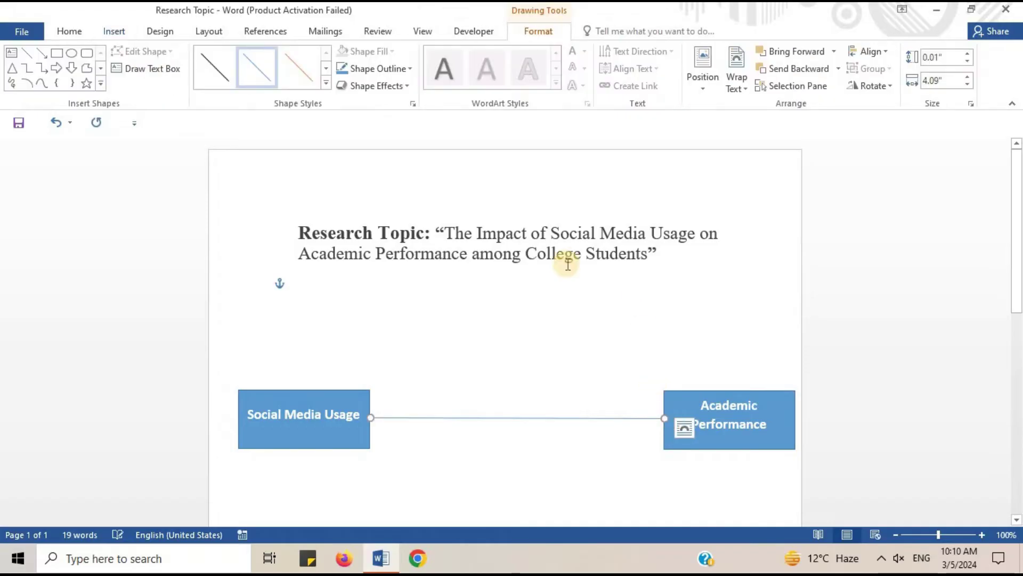
{"action": "left_click", "coordinate": [204, 52]}
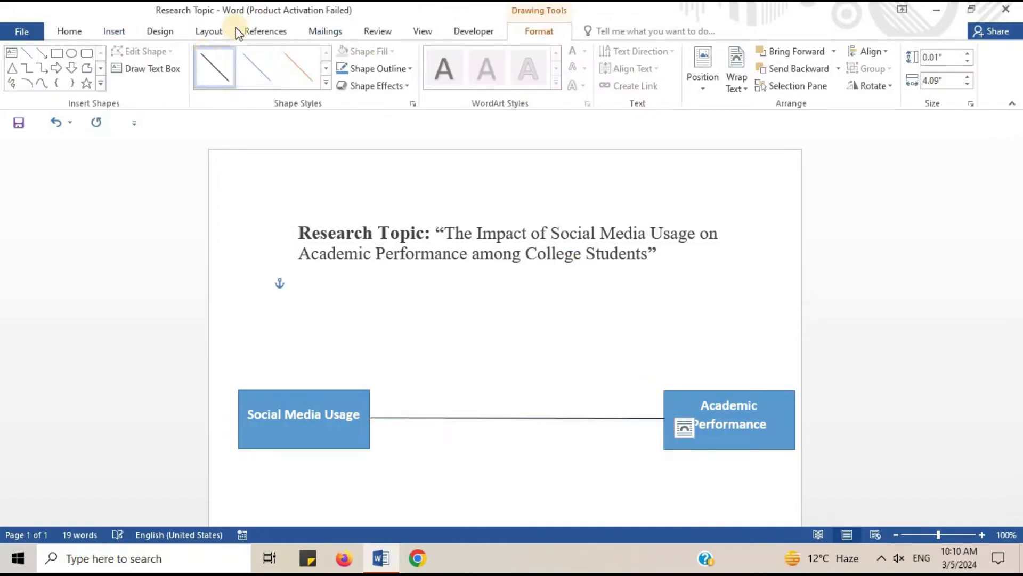
{"action": "left_click", "coordinate": [867, 341]}
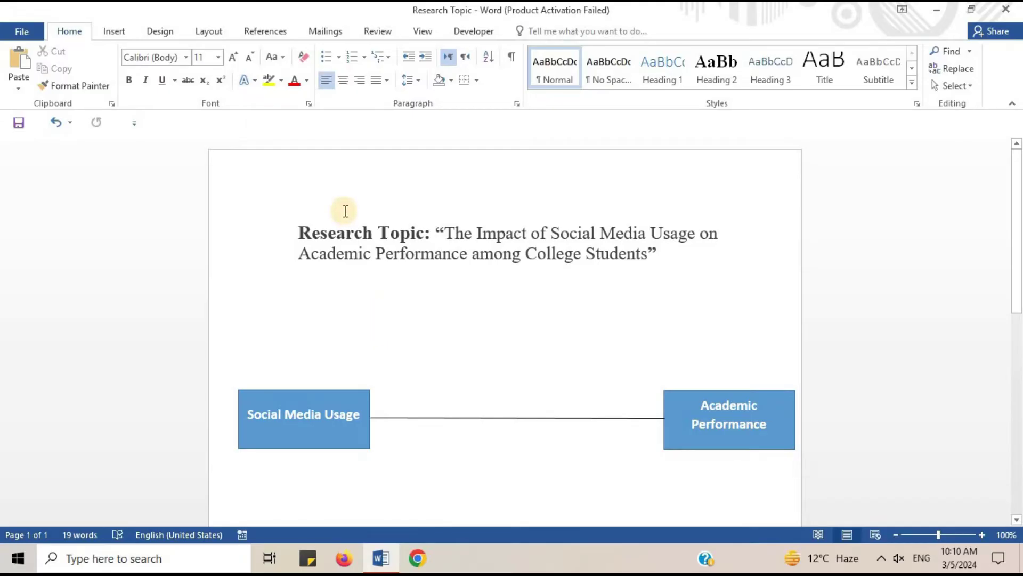
Draw a new rectangle on the line between the two boxes
{"action": "left_click", "coordinate": [112, 31]}
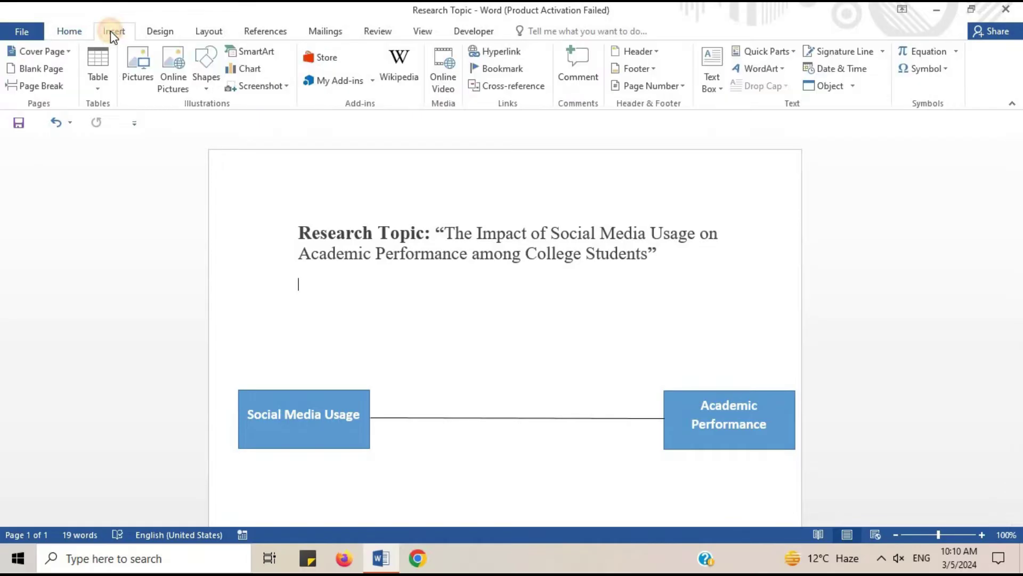
{"action": "left_click", "coordinate": [210, 80]}
{"action": "left_click", "coordinate": [245, 120]}
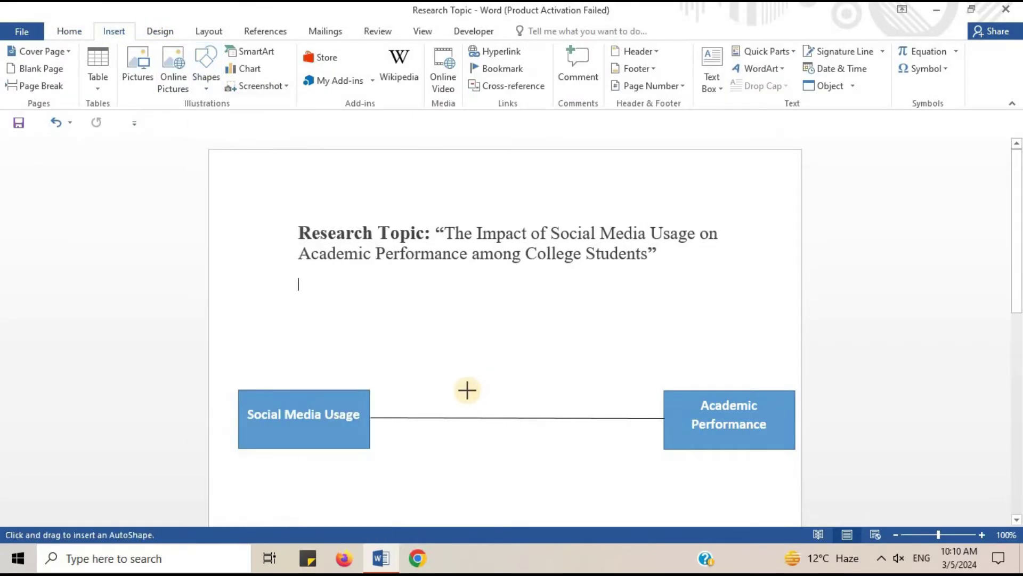
{"action": "mouse_move", "coordinate": [464, 389]}
{"action": "left_mouse_down"}
{"action": "mouse_move", "coordinate": [592, 450]}
{"action": "mouse_move", "coordinate": [571, 433]}
{"action": "left_mouse_up"}
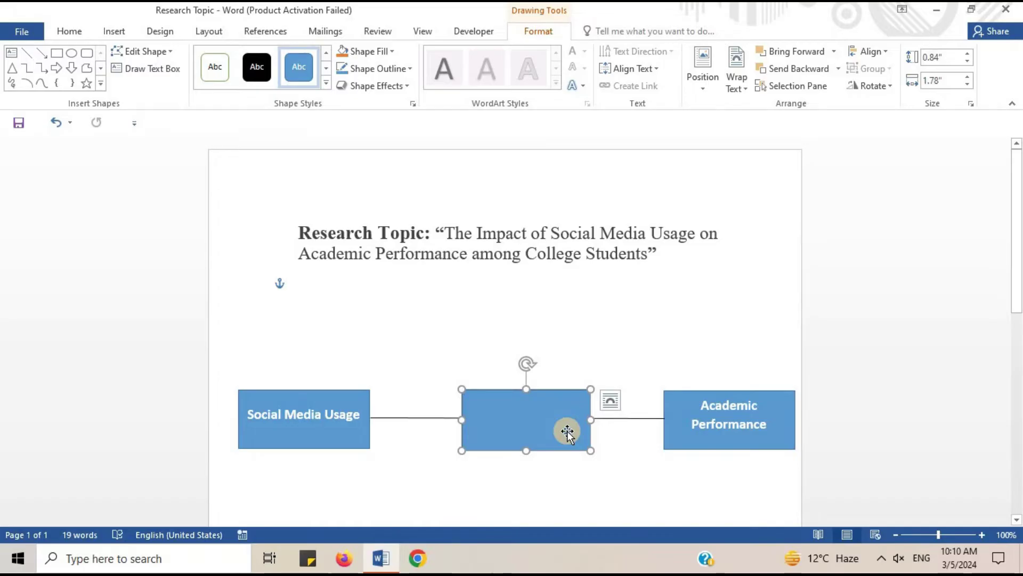
{"action": "right_click", "coordinate": [567, 430]}
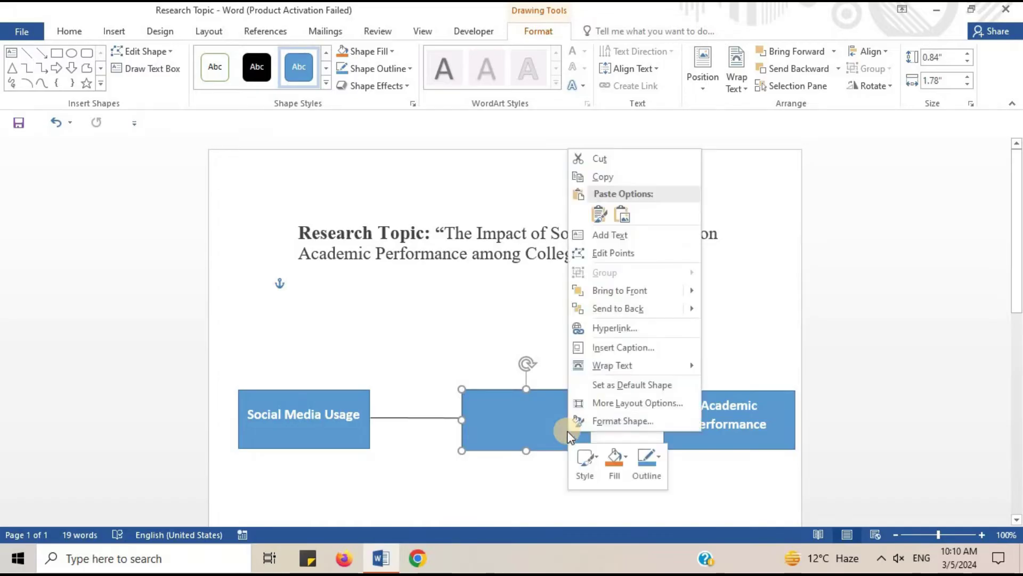
Label it 'Study Habits' in bold, larger text and shift it slightly left
{"action": "left_click", "coordinate": [612, 235]}
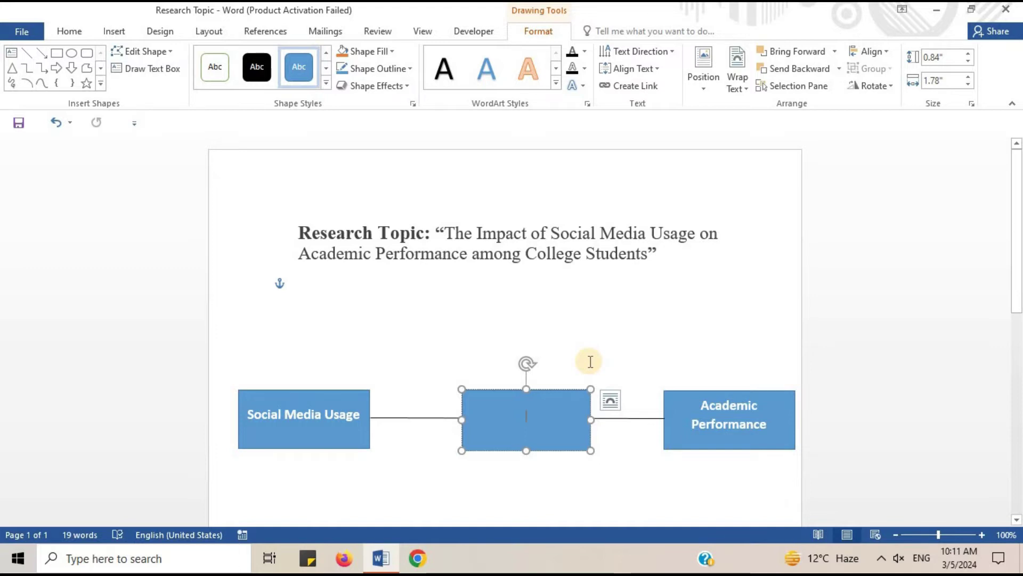
{"action": "type", "text": "Study Habits"}
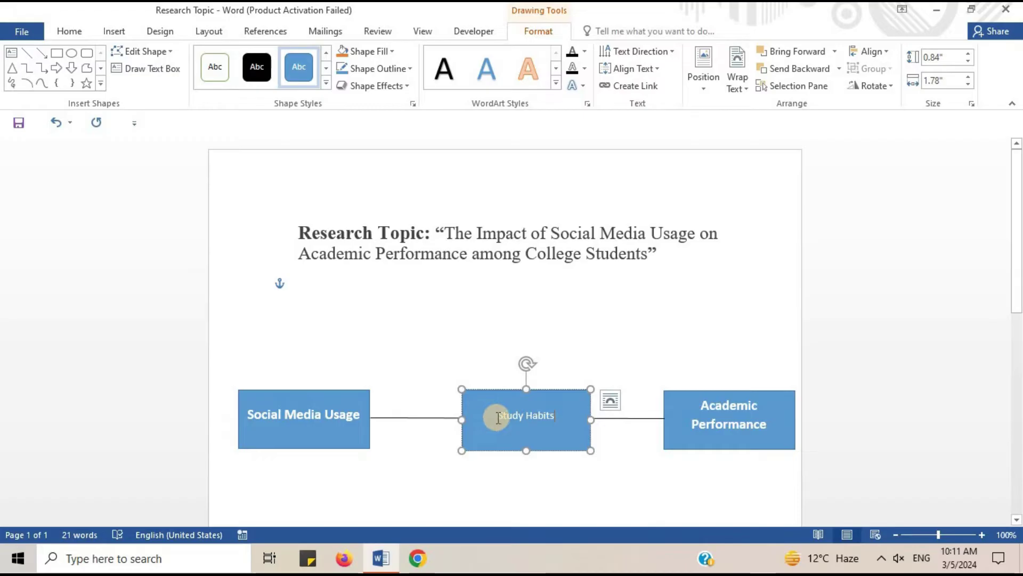
{"action": "left_click_drag", "start_coordinate": [497, 417], "coordinate": [559, 419]}
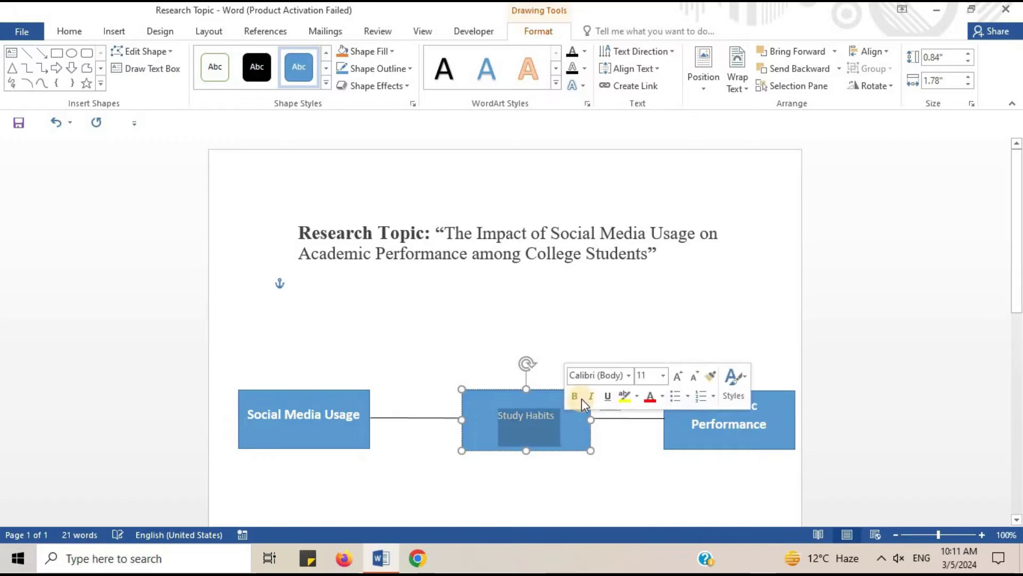
{"action": "left_click", "coordinate": [672, 374]}
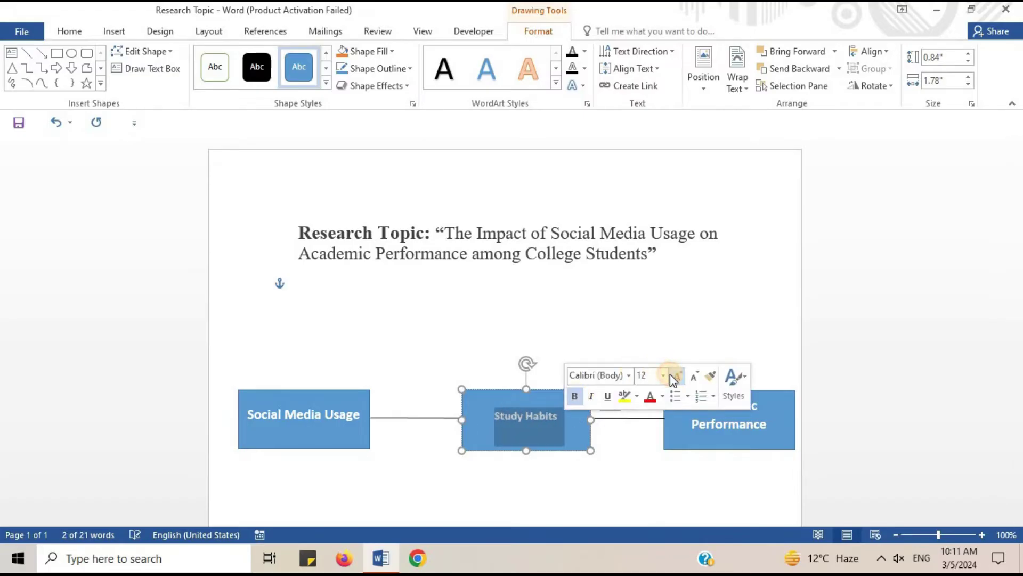
{"action": "left_click", "coordinate": [671, 375]}
{"action": "left_click", "coordinate": [632, 447]}
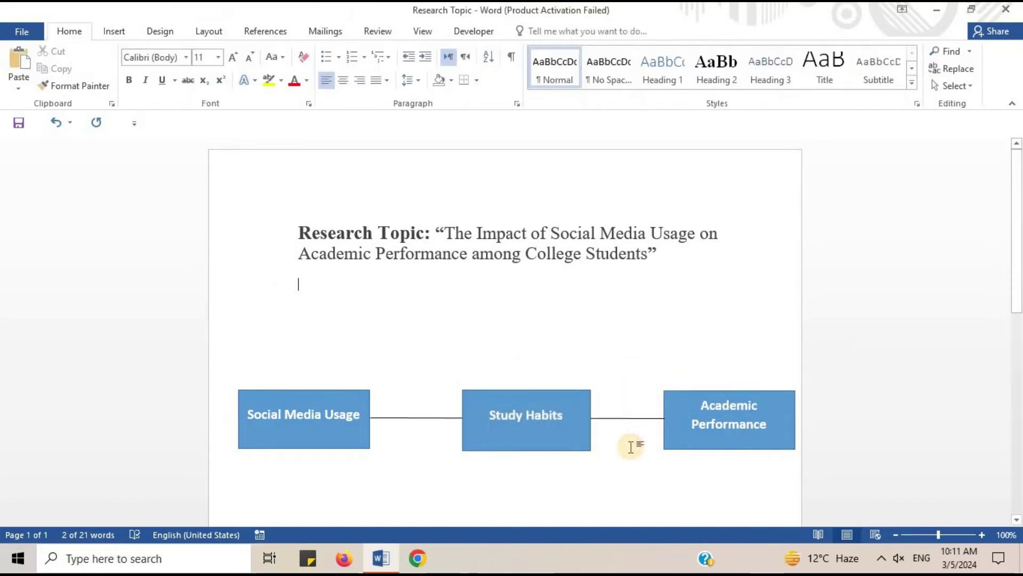
{"action": "left_click", "coordinate": [579, 391]}
{"action": "left_click_drag", "start_coordinate": [579, 392], "coordinate": [573, 390]}
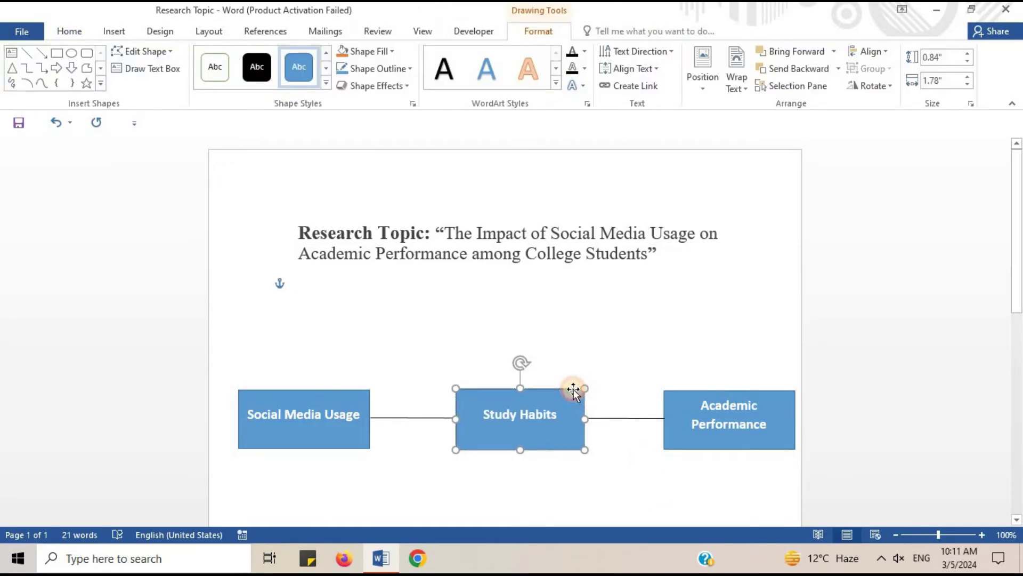
{"action": "left_click", "coordinate": [624, 446]}
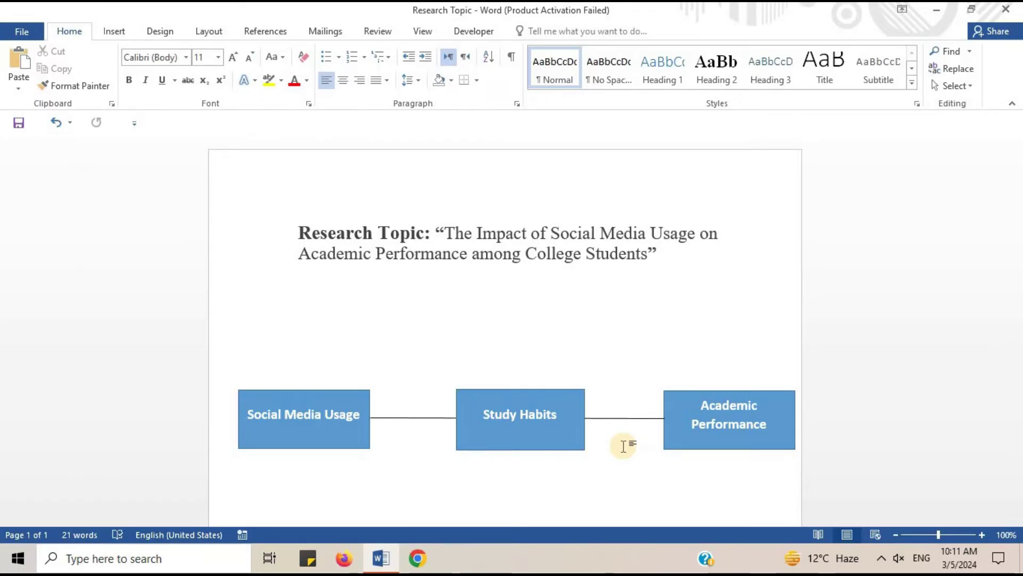
Draw a new rectangle above the row of boxes, just under the title
{"action": "left_click", "coordinate": [113, 32]}
{"action": "left_click", "coordinate": [206, 85]}
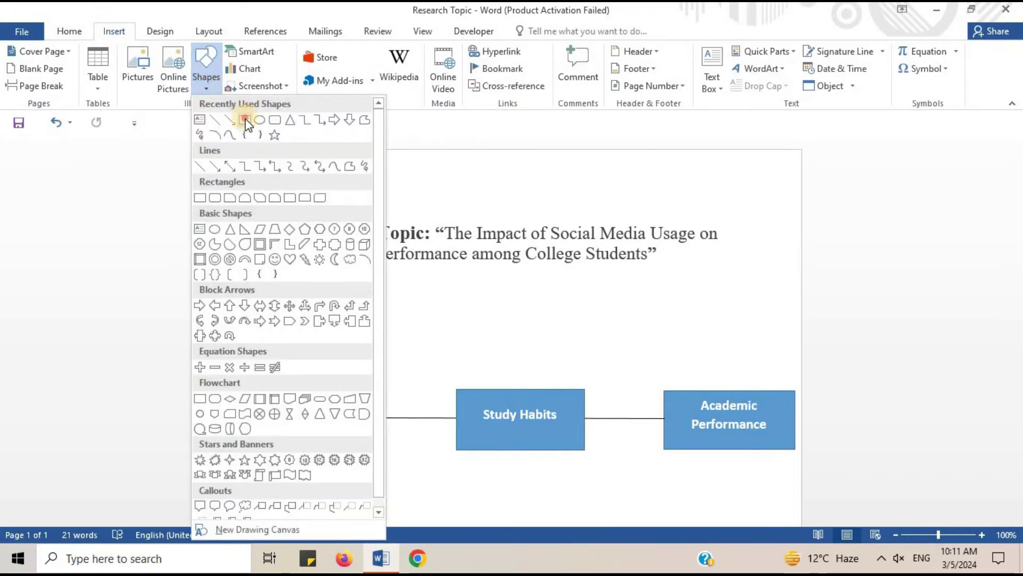
{"action": "left_click", "coordinate": [245, 119]}
{"action": "mouse_move", "coordinate": [361, 288]}
{"action": "left_mouse_down"}
{"action": "mouse_move", "coordinate": [450, 315]}
{"action": "mouse_move", "coordinate": [495, 346]}
{"action": "mouse_move", "coordinate": [458, 320]}
{"action": "left_mouse_up"}
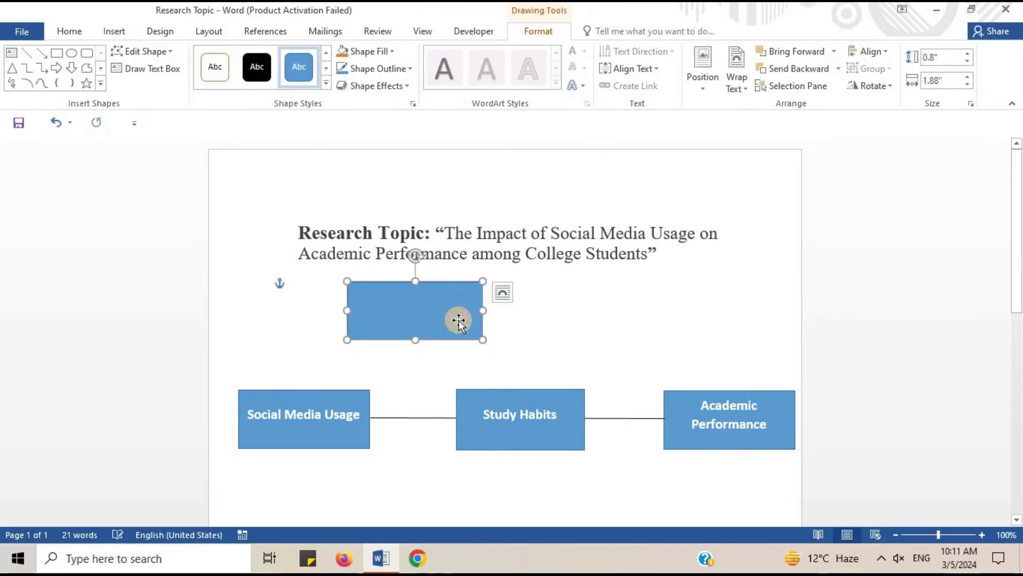
{"action": "right_click", "coordinate": [458, 320]}
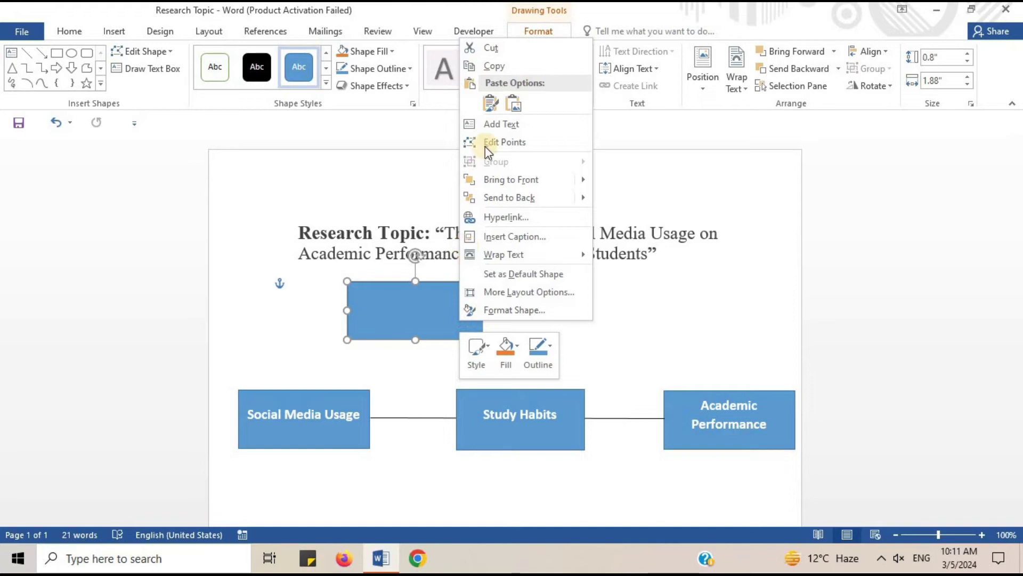
Label the box 'Self-Discipline' in bold, larger text, correcting the 'Seld' typo
{"action": "left_click", "coordinate": [497, 126]}
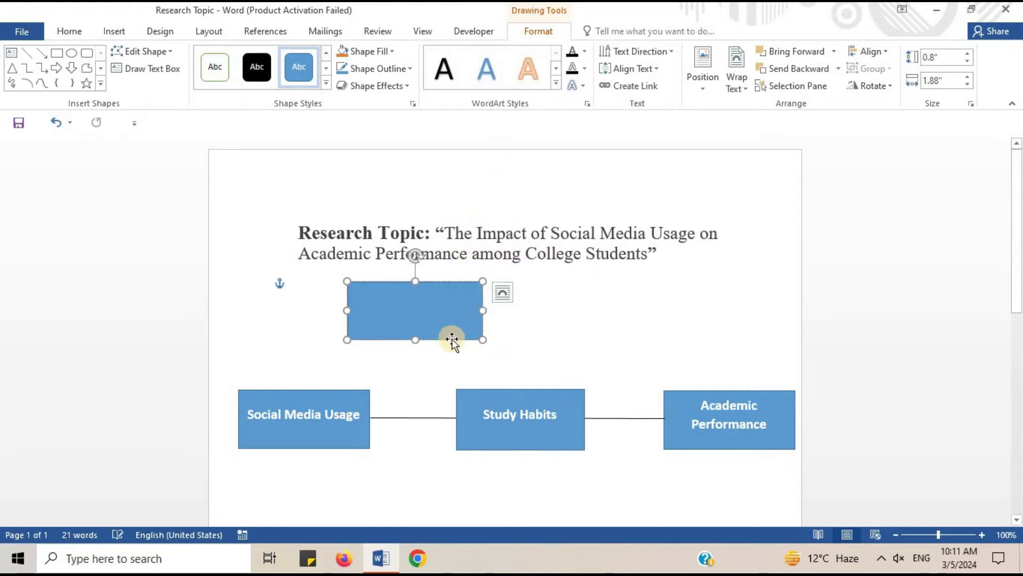
{"action": "type", "text": "Seld Discipline"}
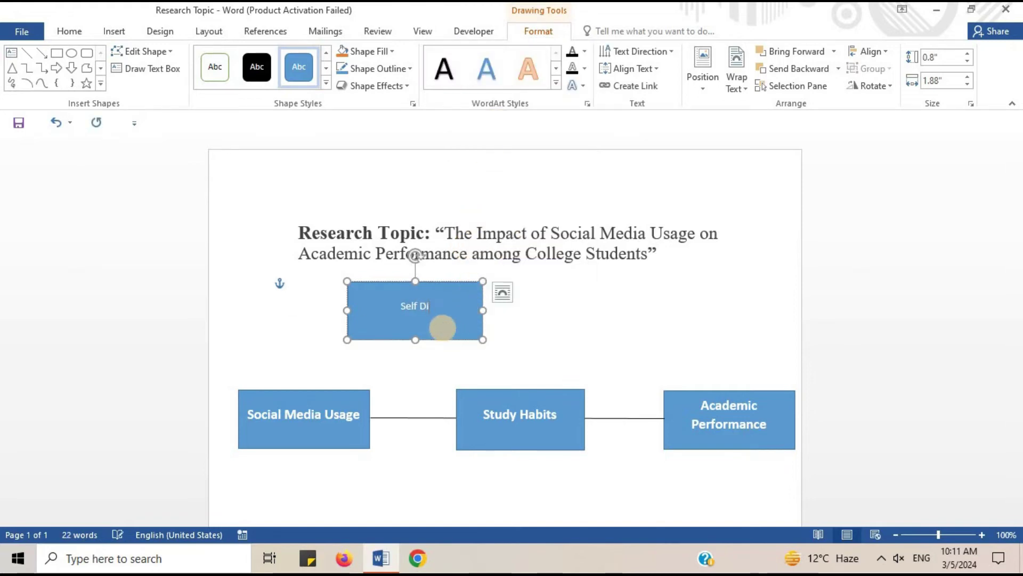
{"action": "triple_click", "coordinate": [451, 302]}
{"action": "left_click", "coordinate": [555, 258]}
{"action": "left_click", "coordinate": [555, 258]}
{"action": "left_click", "coordinate": [439, 210]}
{"action": "right_click", "coordinate": [412, 300]}
{"action": "left_click", "coordinate": [504, 345]}
{"action": "left_click", "coordinate": [114, 31]}
{"action": "left_click", "coordinate": [205, 76]}
{"action": "left_click", "coordinate": [209, 120]}
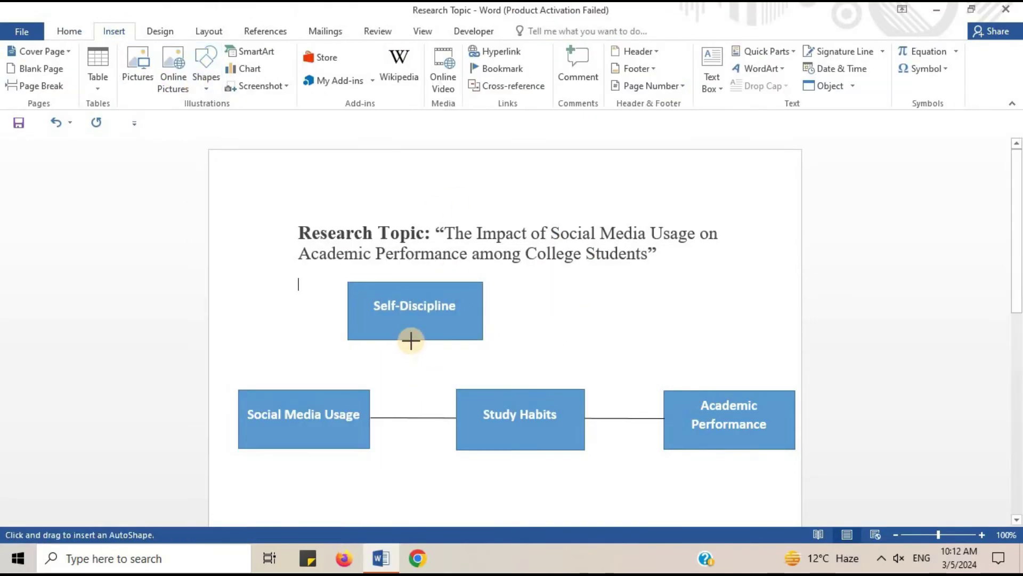
Draw a vertical line down from Self-Discipline and a short line below Social Media Usage
{"action": "left_click_drag", "start_coordinate": [411, 340], "coordinate": [411, 419]}
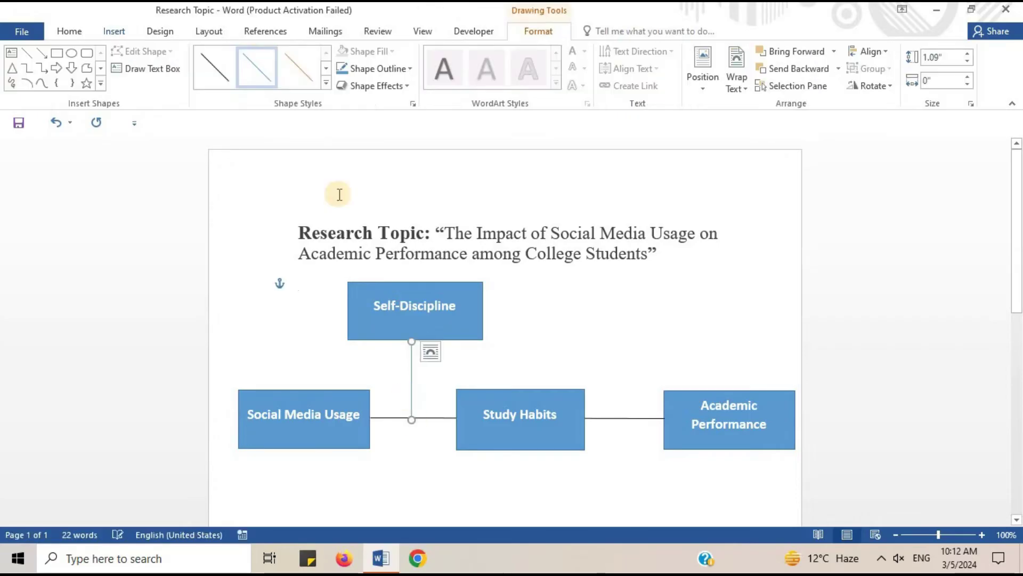
{"action": "left_click", "coordinate": [617, 305]}
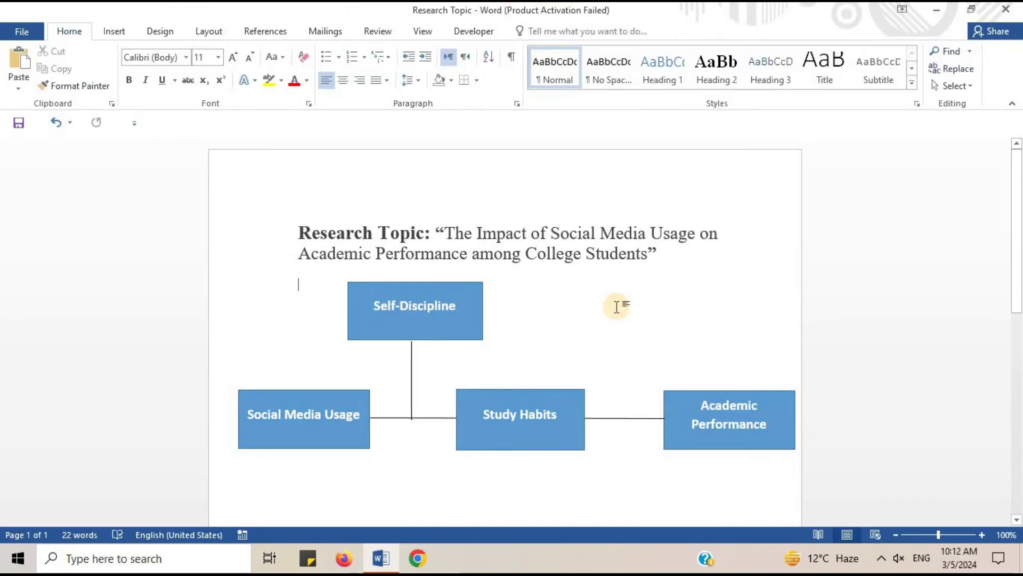
{"action": "left_click", "coordinate": [114, 31]}
{"action": "left_click", "coordinate": [205, 78]}
{"action": "left_click", "coordinate": [208, 122]}
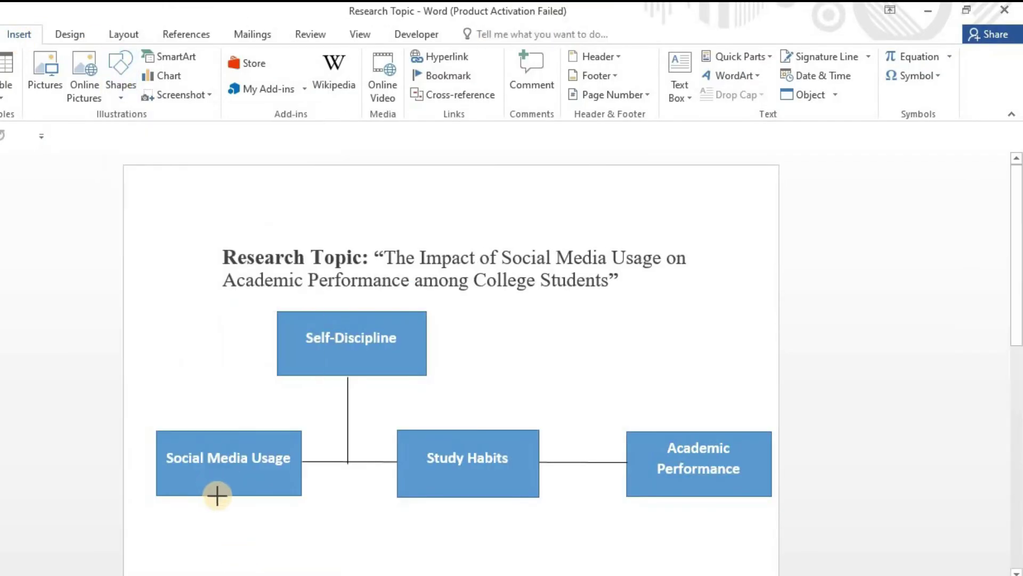
{"action": "left_click_drag", "start_coordinate": [216, 496], "coordinate": [218, 537]}
{"action": "left_click", "coordinate": [220, 529]}
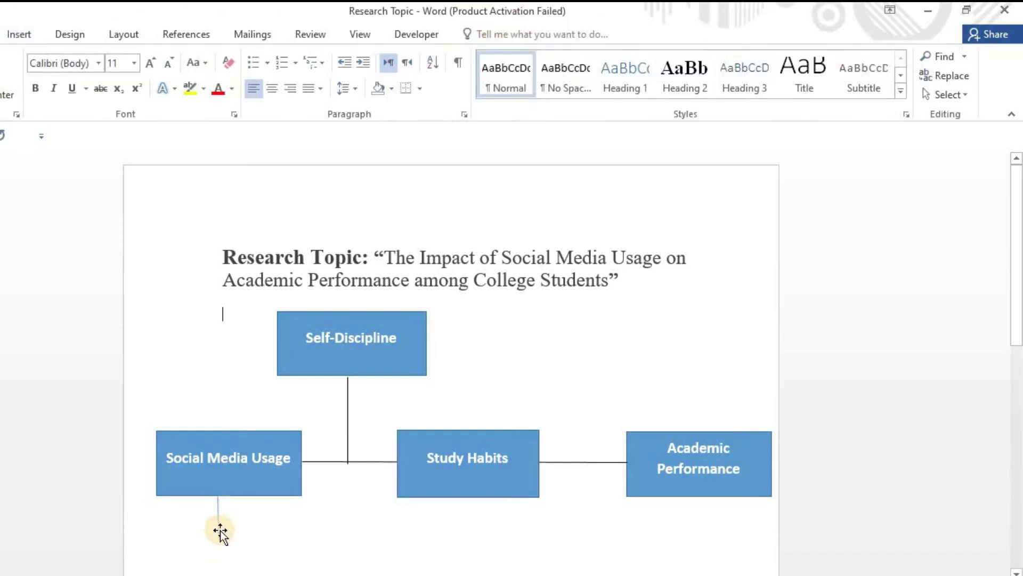
{"action": "left_click", "coordinate": [219, 534]}
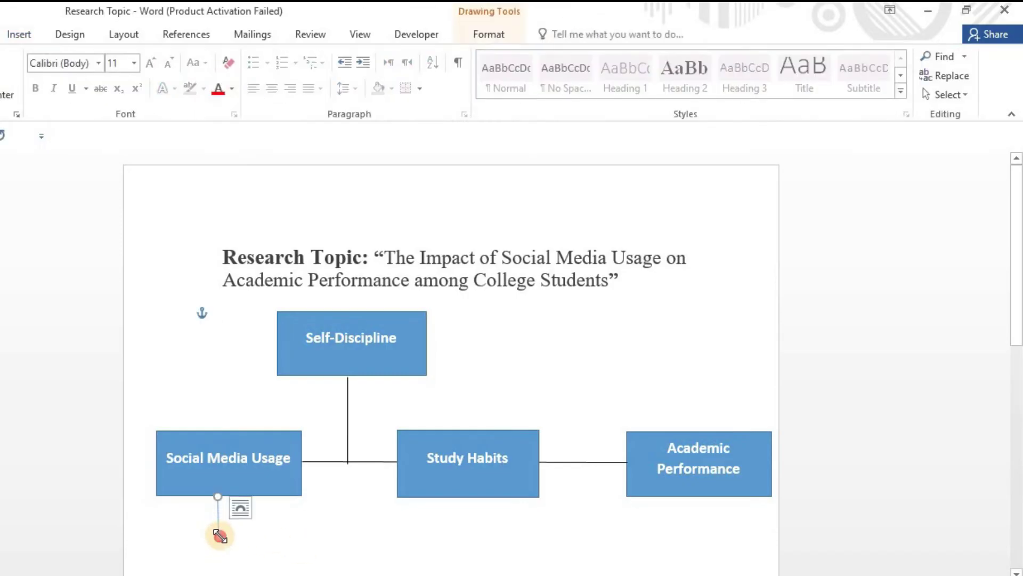
Draw a black horizontal line along the bottom of the diagram
{"action": "left_click", "coordinate": [489, 34]}
{"action": "left_click", "coordinate": [4, 36]}
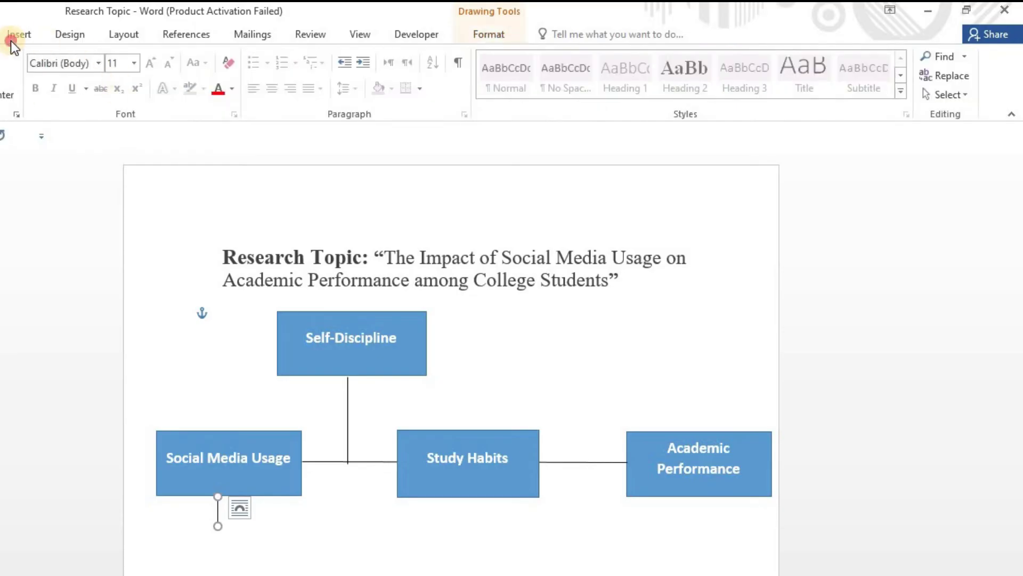
{"action": "left_click", "coordinate": [11, 41]}
{"action": "left_click", "coordinate": [112, 91]}
{"action": "left_click", "coordinate": [134, 135]}
{"action": "mouse_move", "coordinate": [218, 526]}
{"action": "left_mouse_down"}
{"action": "mouse_move", "coordinate": [628, 555]}
{"action": "mouse_move", "coordinate": [761, 531]}
{"action": "mouse_move", "coordinate": [718, 527]}
{"action": "left_mouse_up"}
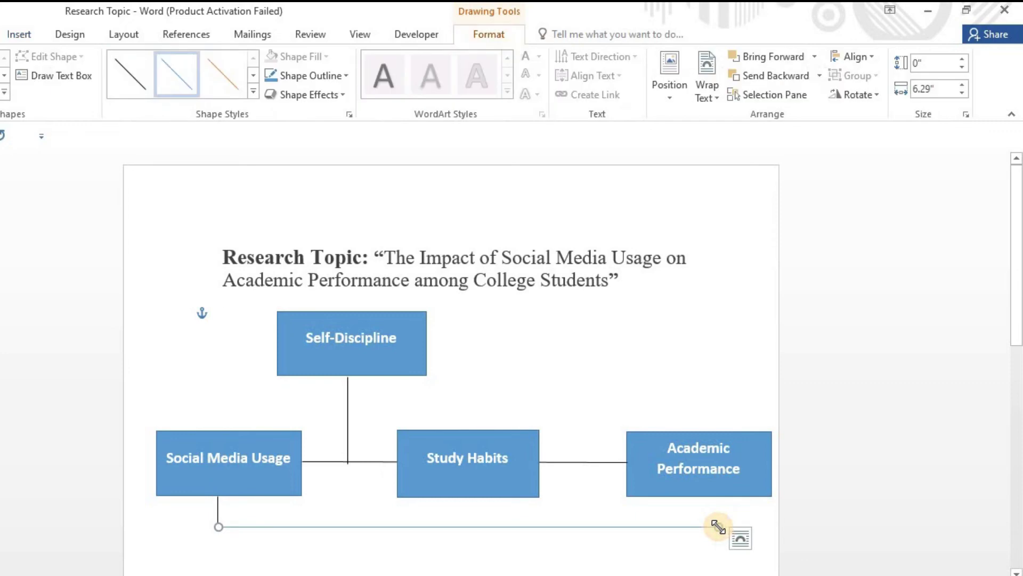
{"action": "left_click", "coordinate": [130, 59]}
{"action": "left_click", "coordinate": [217, 509]}
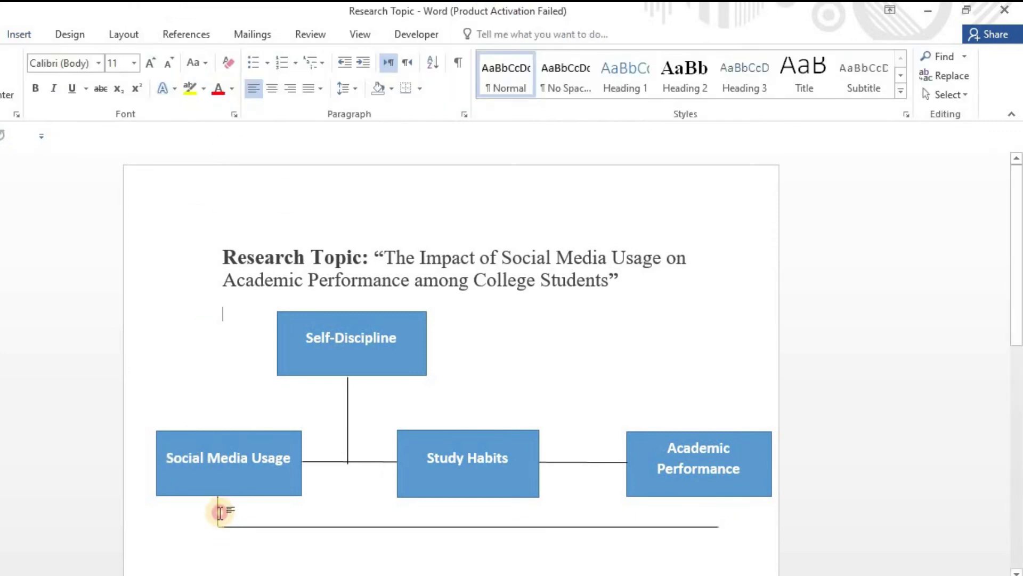
Move the short vertical line under Academic Performance to close the bracket
{"action": "left_click_drag", "start_coordinate": [219, 513], "coordinate": [232, 525]}
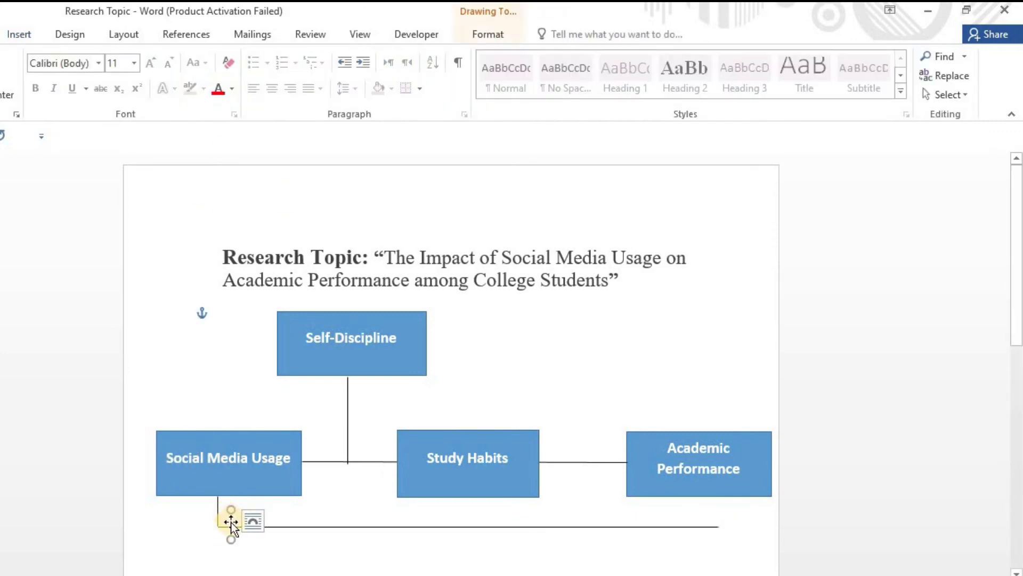
{"action": "left_click", "coordinate": [229, 520]}
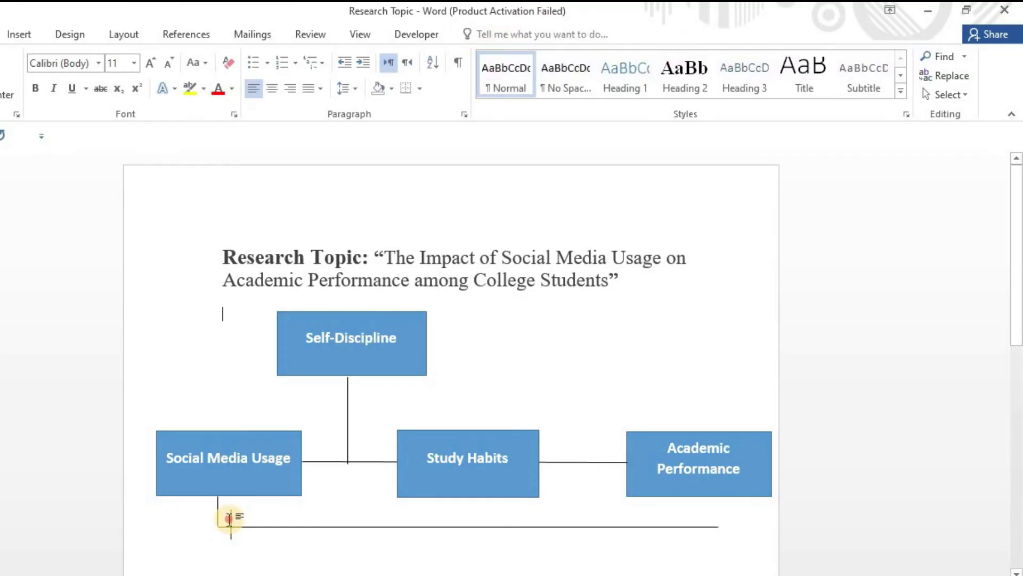
{"action": "double_click", "coordinate": [231, 522]}
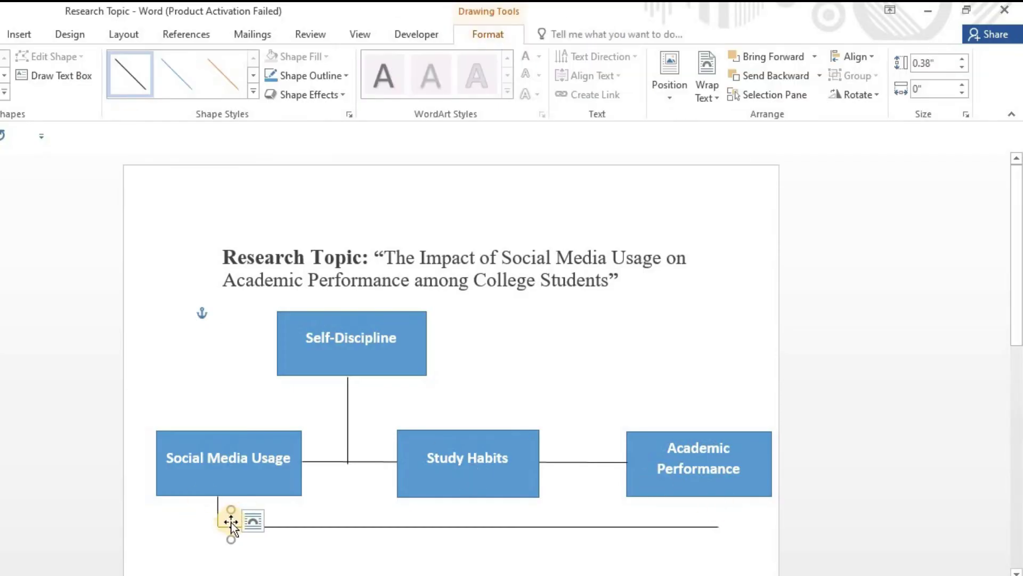
{"action": "left_click_drag", "start_coordinate": [231, 524], "coordinate": [718, 512]}
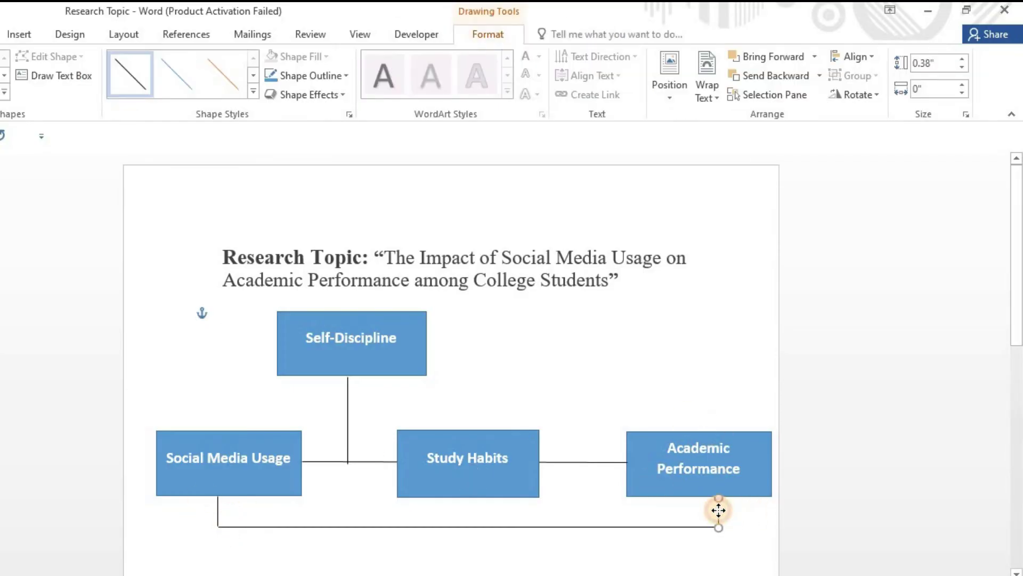
{"action": "left_click", "coordinate": [744, 531]}
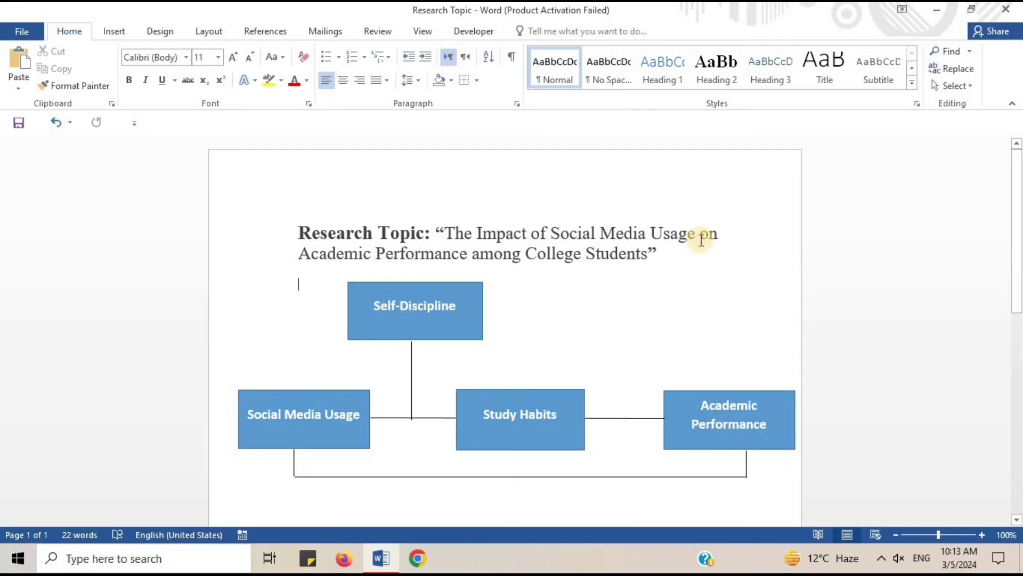
Type the caption 'Conceptual Framework' below the diagram and select it
{"action": "double_click", "coordinate": [486, 510]}
{"action": "type", "text": "Conceptu"}
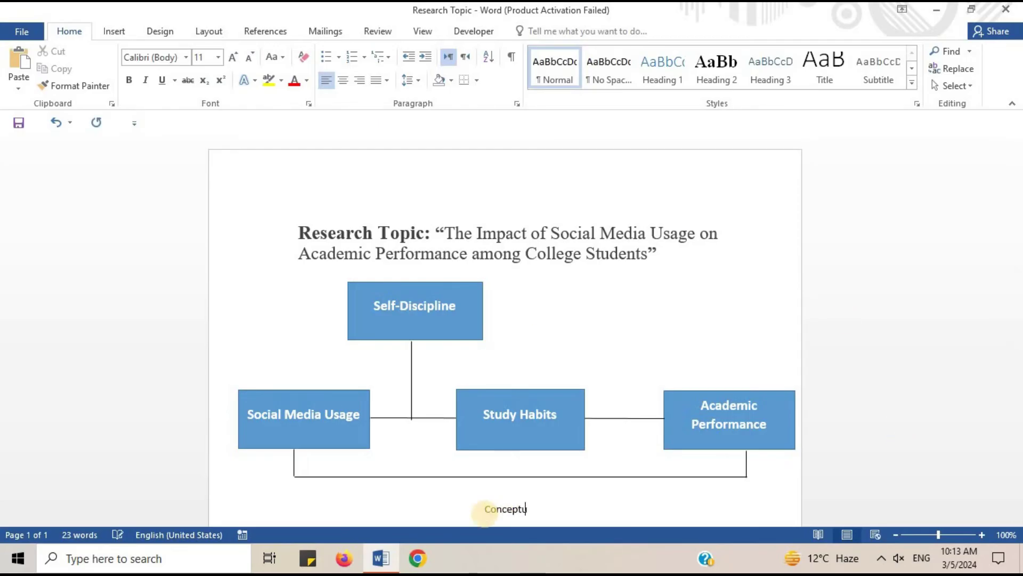
{"action": "type", "text": "al Framework"}
{"action": "left_click_drag", "start_coordinate": [485, 512], "coordinate": [594, 511]}
Format the caption 16 pt, centred, blue, bold, with yellow highlight
{"action": "left_click", "coordinate": [233, 57]}
{"action": "left_click", "coordinate": [233, 57]}
{"action": "left_click", "coordinate": [233, 57]}
{"action": "left_click", "coordinate": [344, 86]}
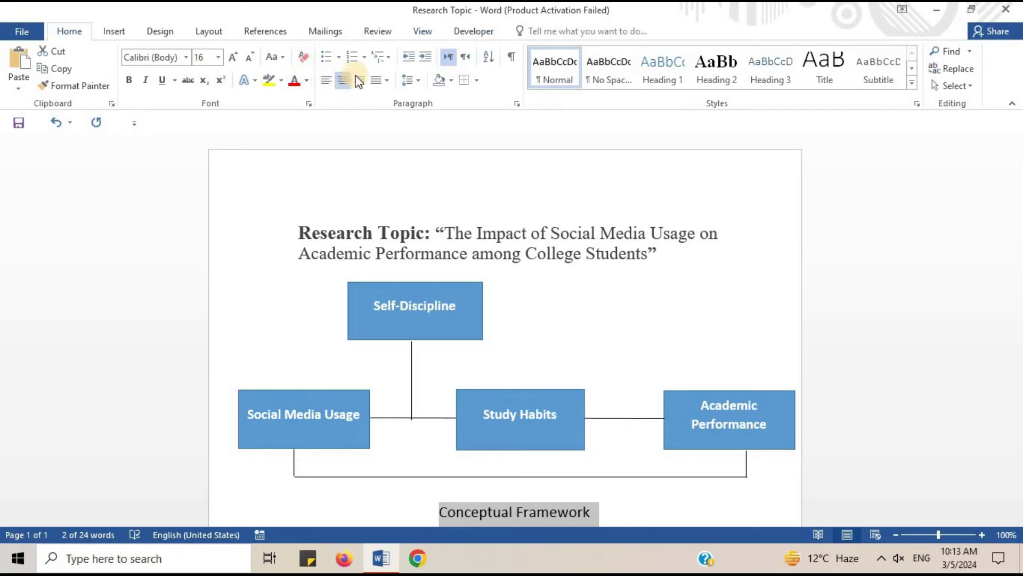
{"action": "left_click", "coordinate": [306, 80]}
{"action": "left_click", "coordinate": [383, 215]}
{"action": "left_click", "coordinate": [128, 80]}
{"action": "left_click", "coordinate": [280, 80]}
{"action": "left_click", "coordinate": [273, 105]}
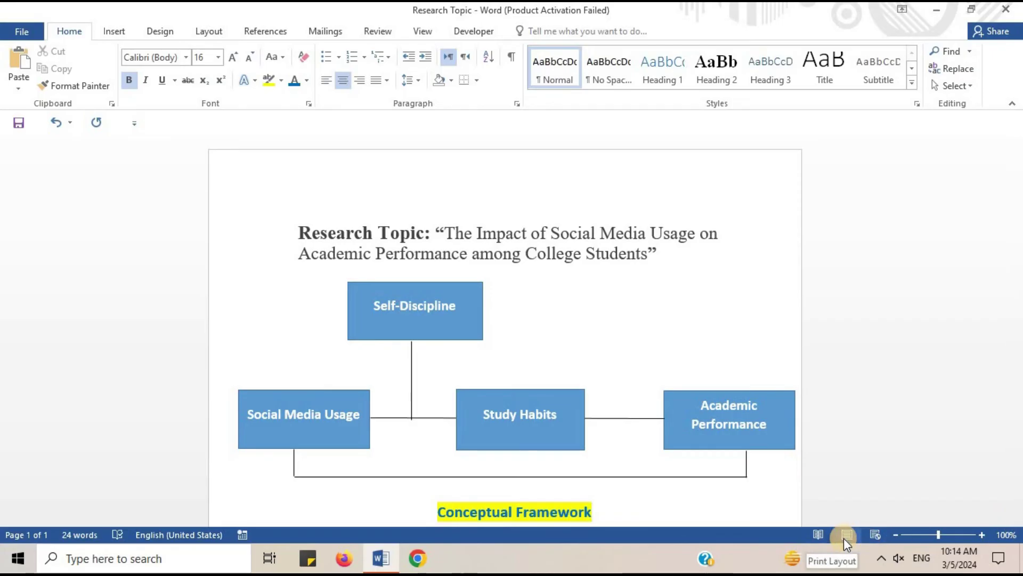
{"action": "scroll", "coordinate": [830, 152], "scroll_direction": "up", "scroll_amount": 2}
Open the View tab to adjust the page zoom
{"action": "left_click", "coordinate": [423, 32]}
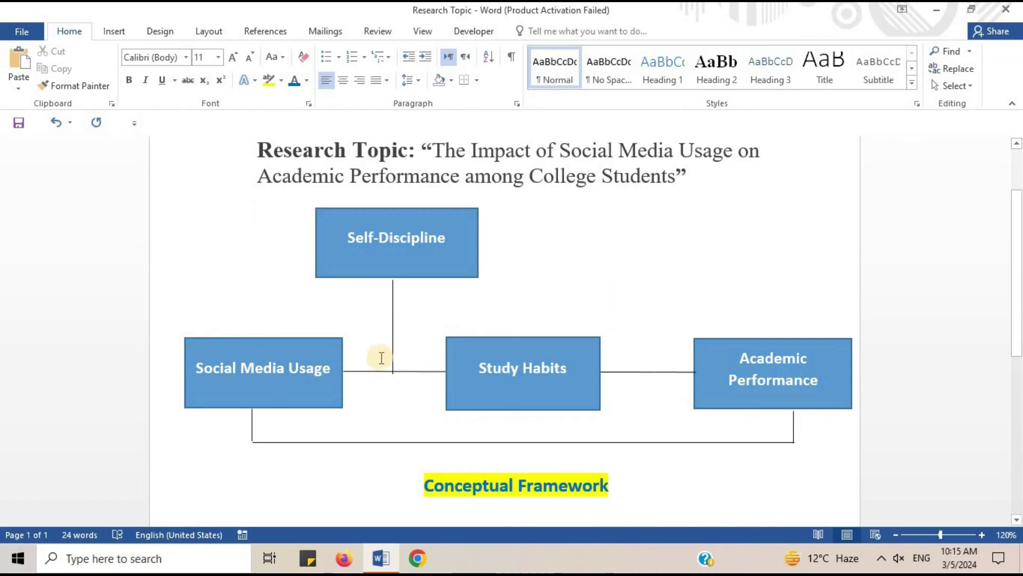
Fill the Social Media Usage box with Blue, Accent 1, Darker 50% and remove its outline
{"action": "left_click", "coordinate": [329, 344]}
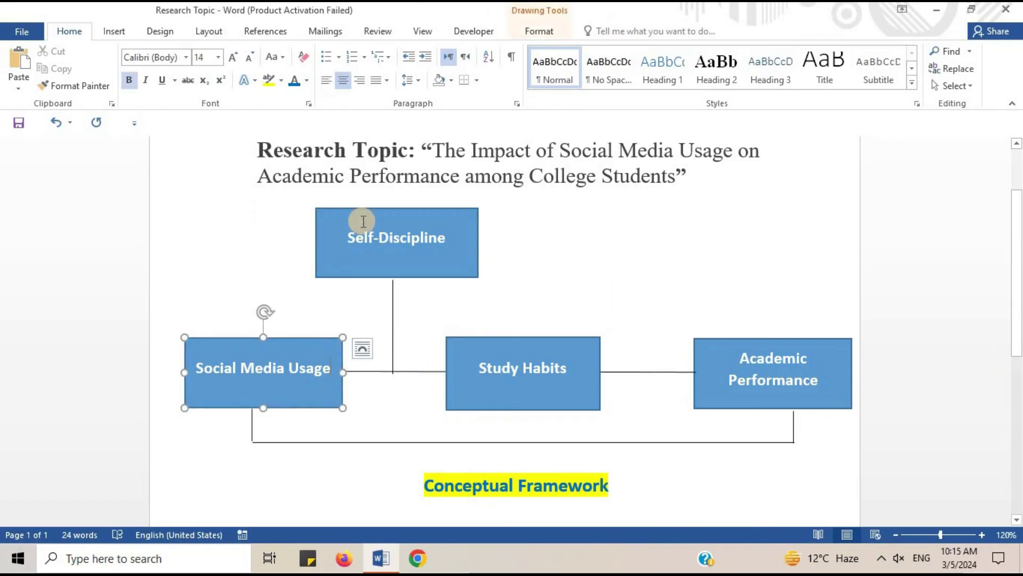
{"action": "left_click", "coordinate": [535, 31]}
{"action": "left_click", "coordinate": [375, 51]}
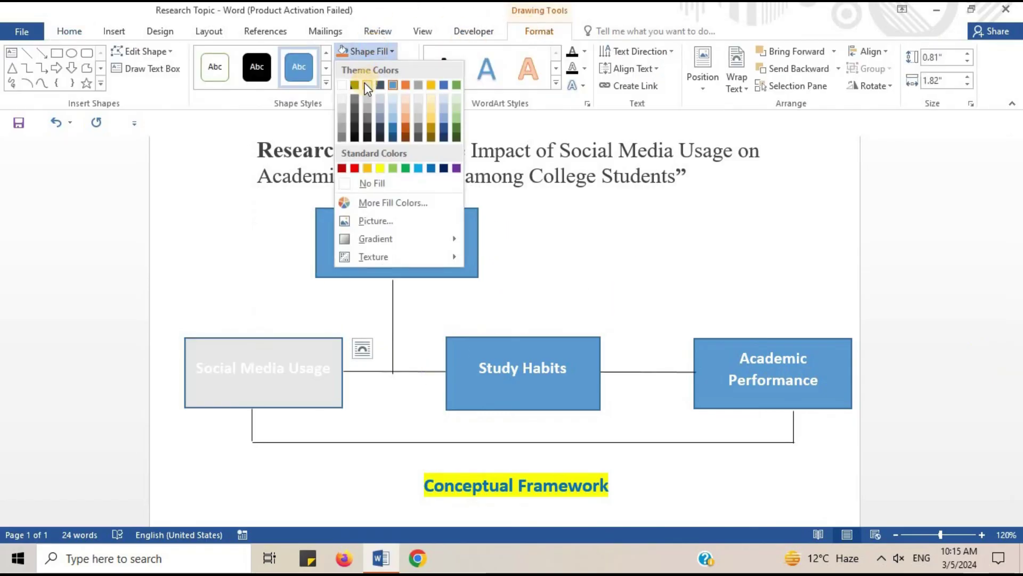
{"action": "left_click", "coordinate": [393, 138]}
{"action": "left_click", "coordinate": [391, 68]}
{"action": "left_click", "coordinate": [377, 198]}
Apply the same dark blue fill to the Self-Discipline and Study Habits boxes
{"action": "left_click", "coordinate": [450, 219]}
{"action": "left_click", "coordinate": [340, 50]}
{"action": "left_click", "coordinate": [589, 338]}
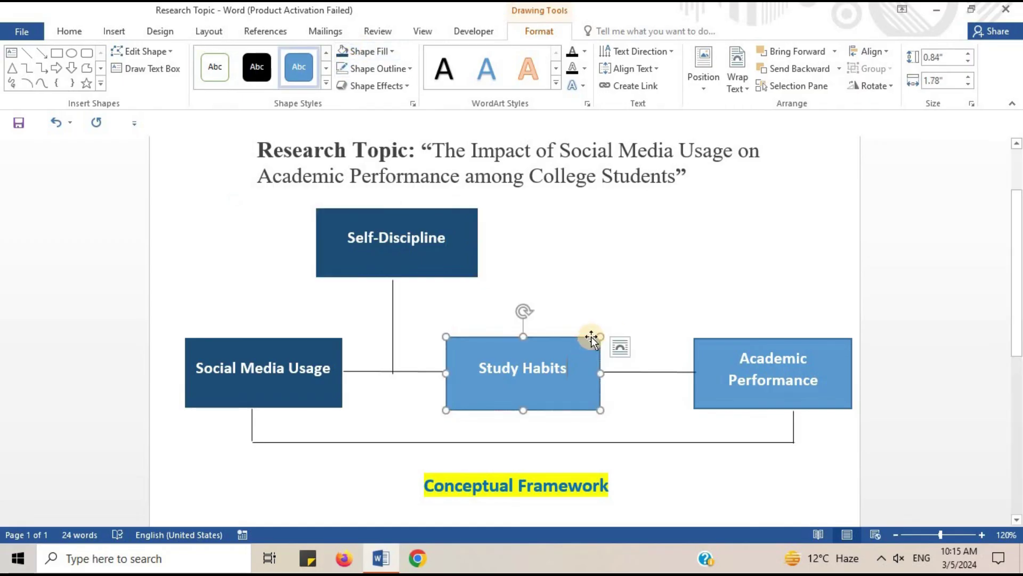
{"action": "left_click", "coordinate": [752, 349]}
{"action": "left_click", "coordinate": [551, 337]}
{"action": "double_click", "coordinate": [703, 349]}
{"action": "left_click", "coordinate": [587, 342]}
{"action": "double_click", "coordinate": [706, 349]}
{"action": "left_click", "coordinate": [582, 334]}
{"action": "left_click", "coordinate": [581, 336]}
{"action": "left_click", "coordinate": [341, 51]}
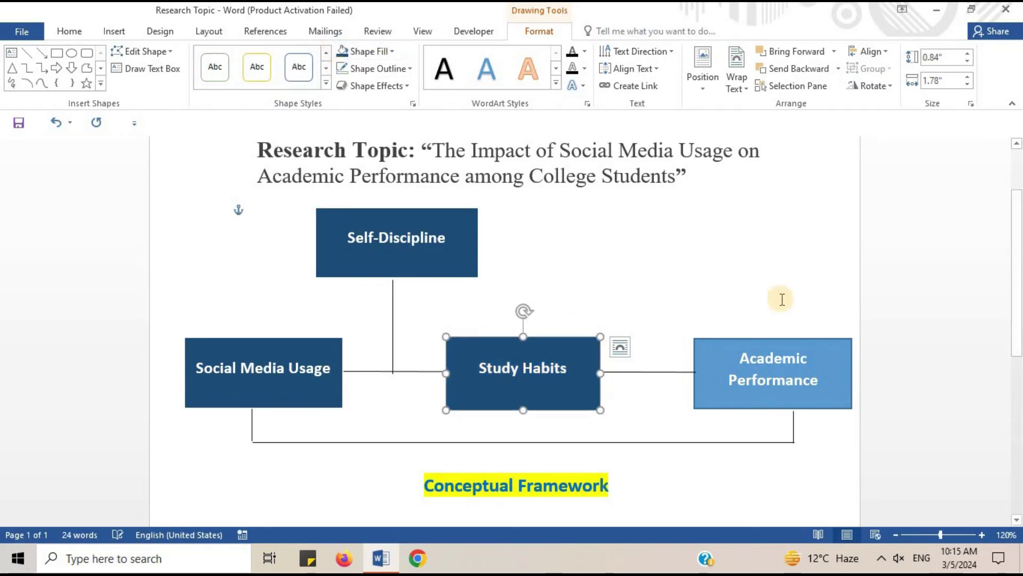